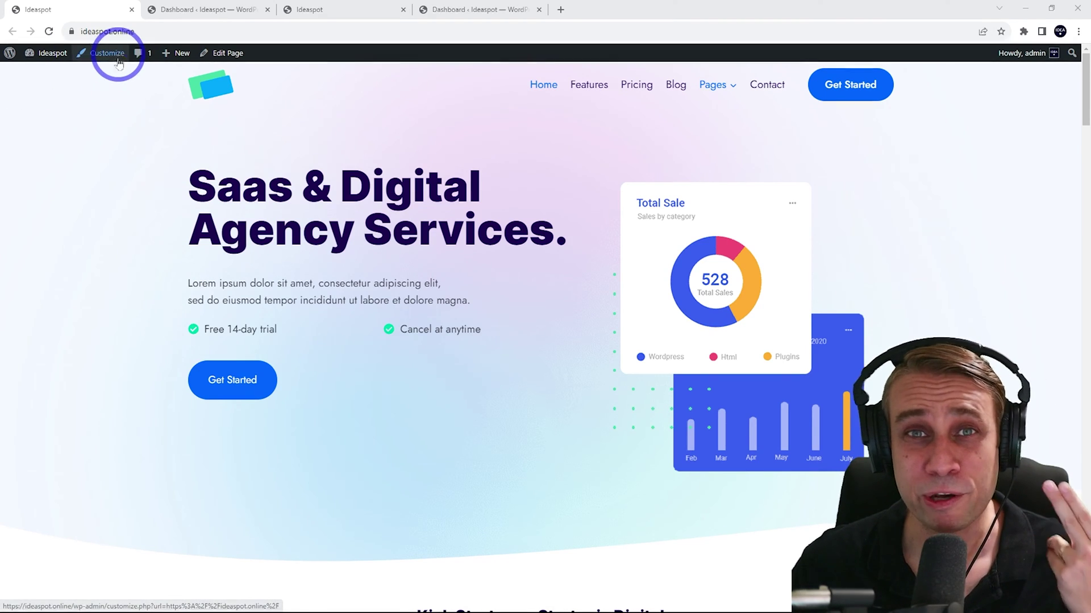
- Search the plugin directory for 'wpvivid', then install and activate Migration, Backup, Staging – WPvivid
{"action": "left_click", "coordinate": [223, 10]}
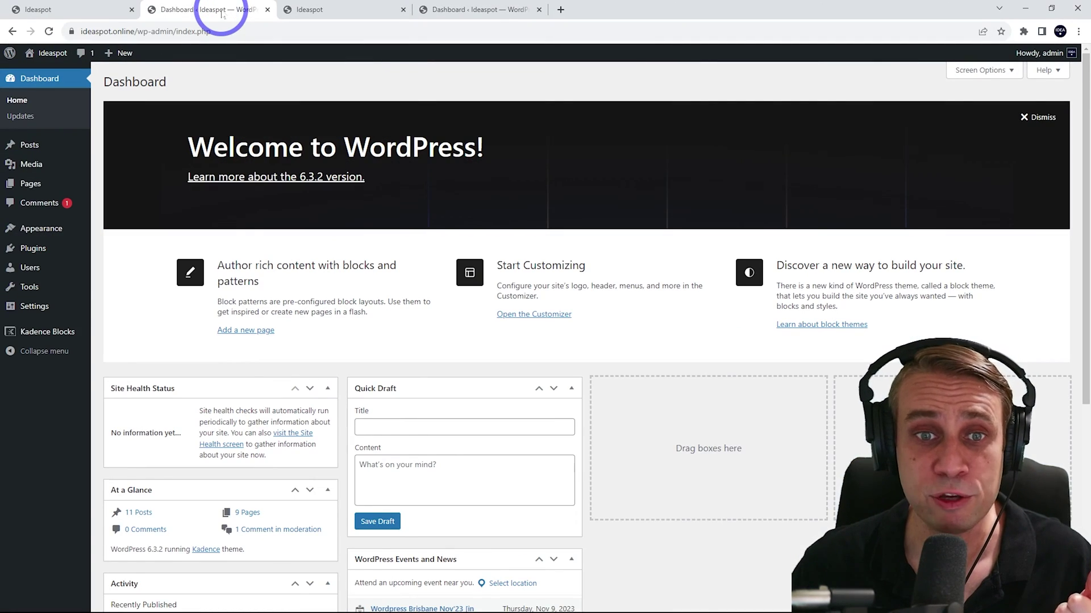
{"action": "mouse_move", "coordinate": [30, 248]}
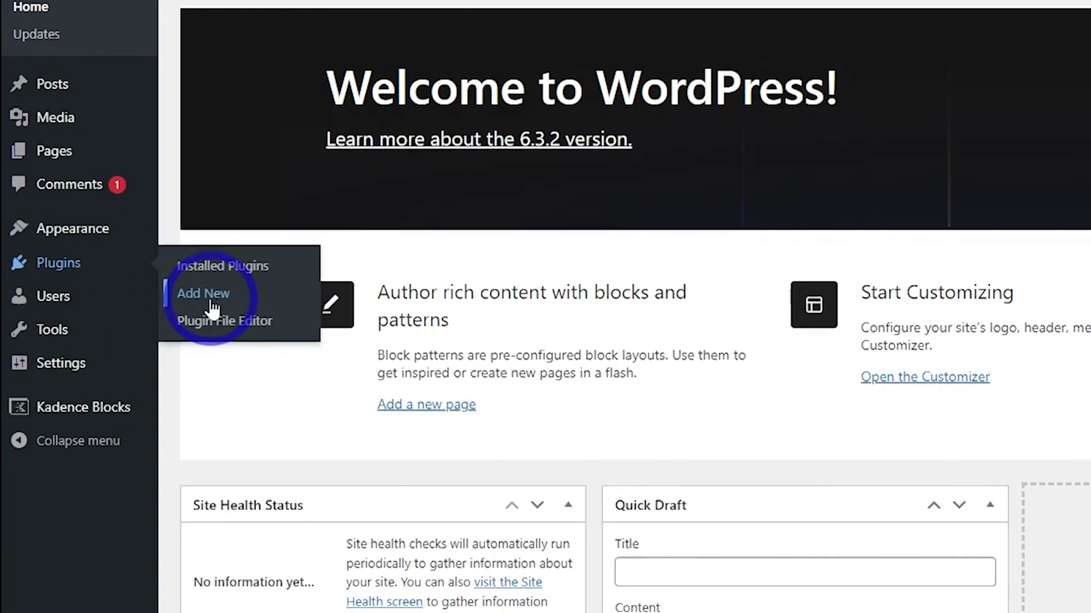
{"action": "left_click", "coordinate": [121, 273]}
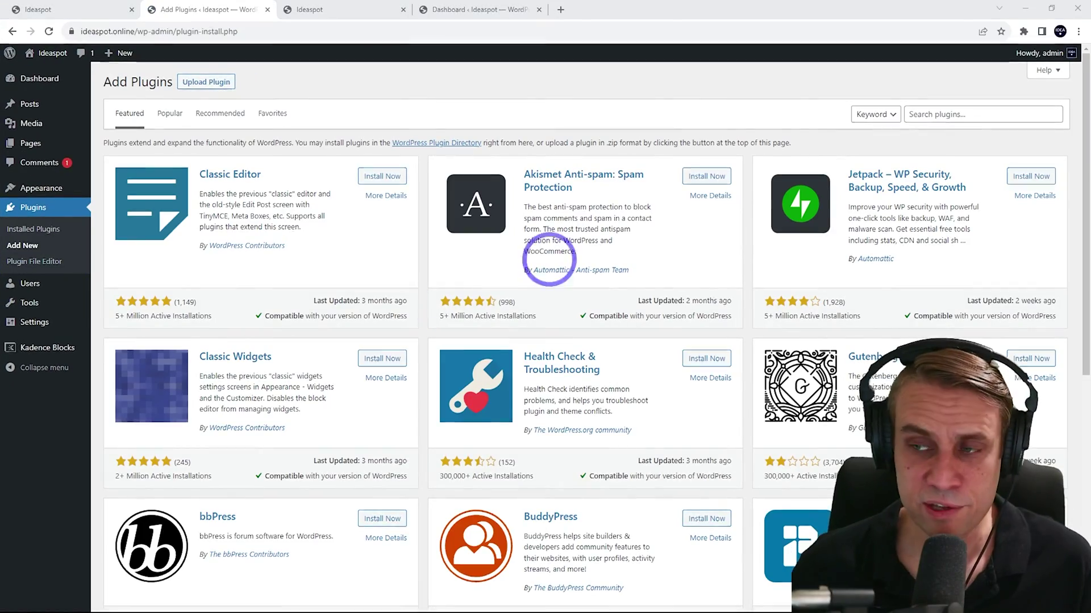
{"action": "left_click", "coordinate": [911, 118]}
{"action": "type", "text": "wpvivid"}
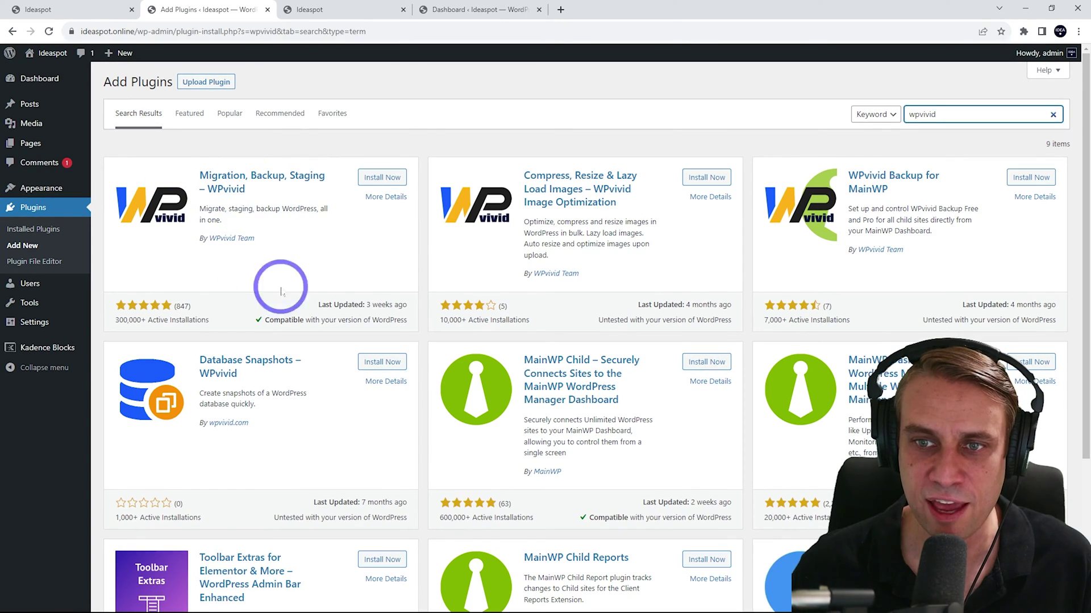
{"action": "left_click", "coordinate": [386, 182]}
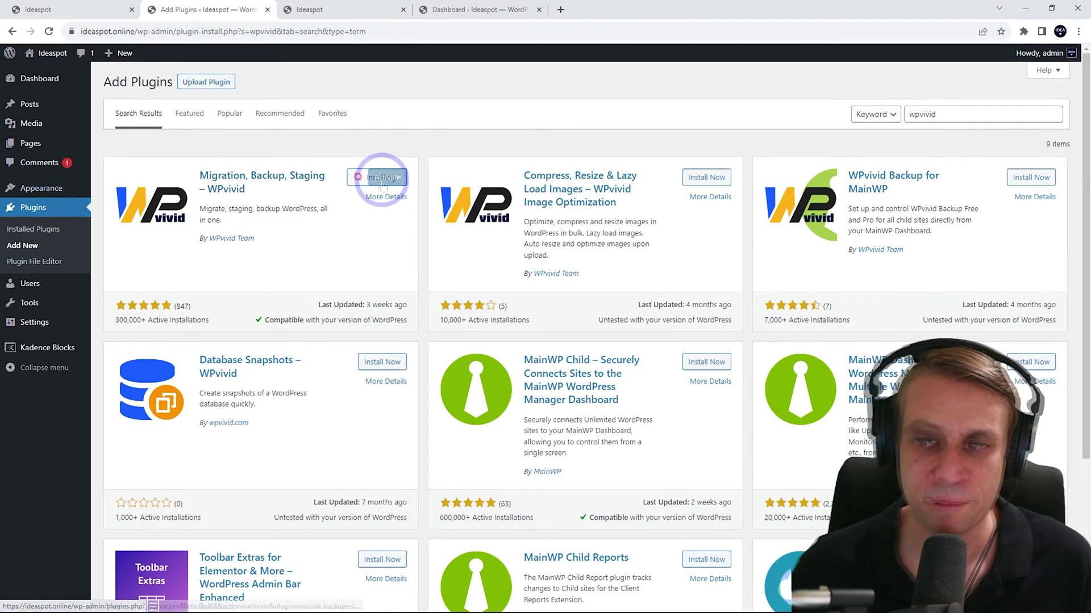
{"action": "left_click", "coordinate": [383, 181]}
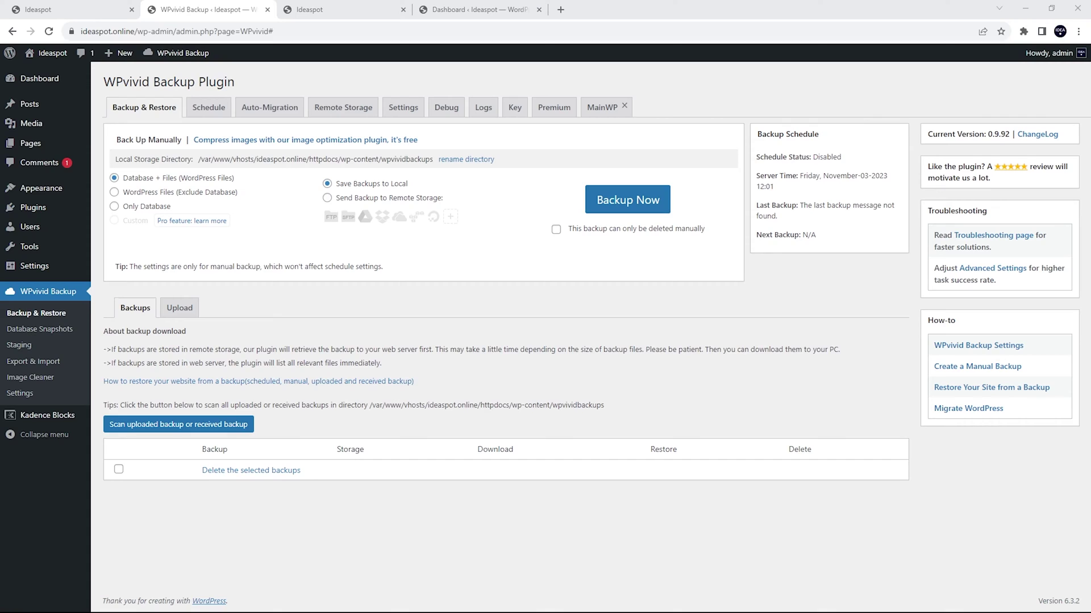
{"action": "left_click", "coordinate": [652, 213]}
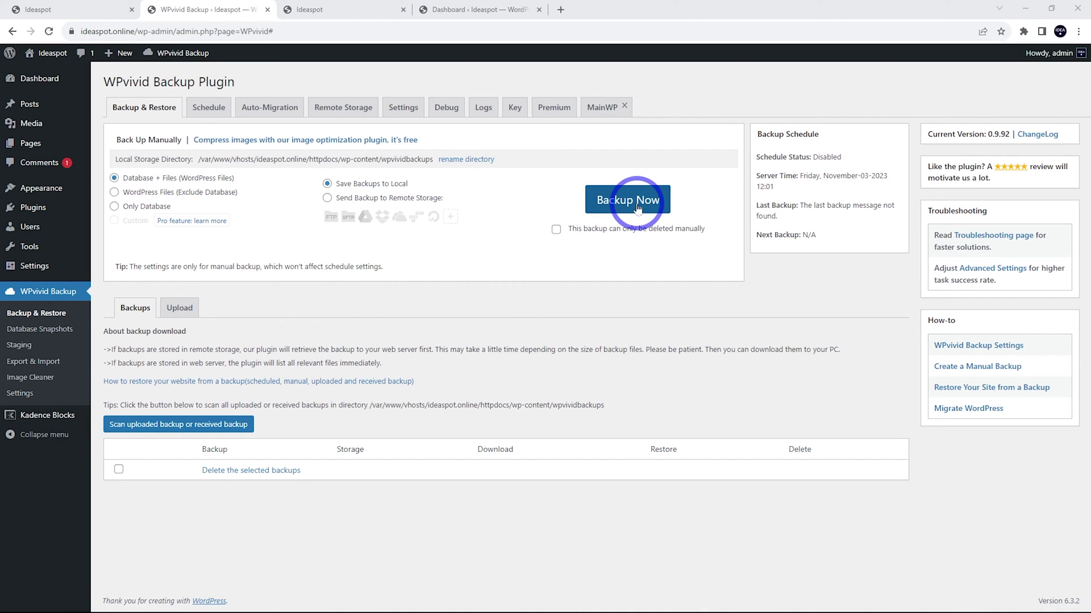
{"action": "left_click", "coordinate": [349, 199]}
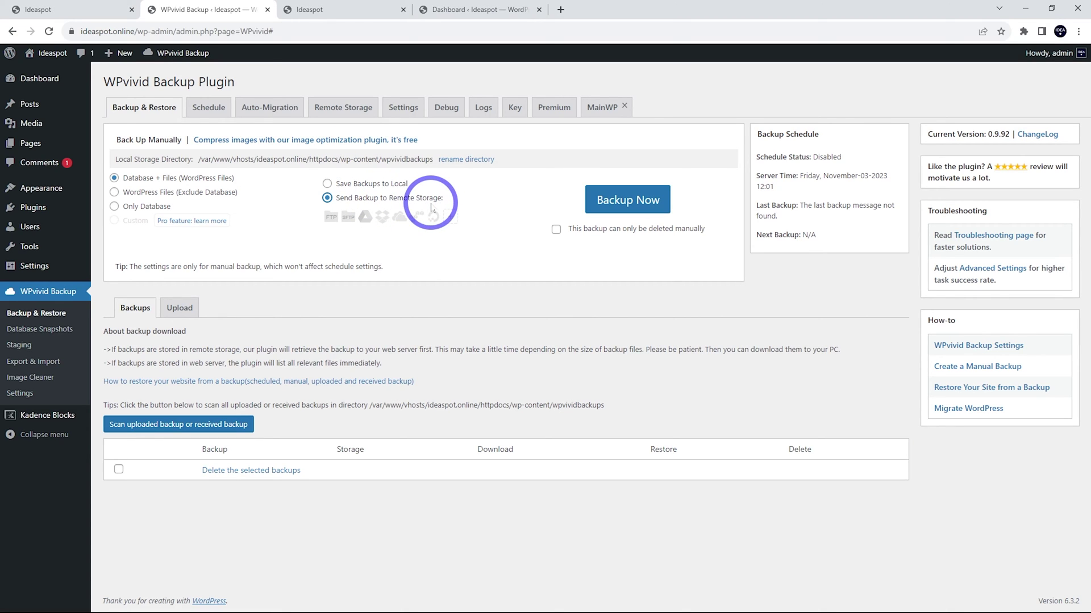
{"action": "left_click", "coordinate": [344, 111]}
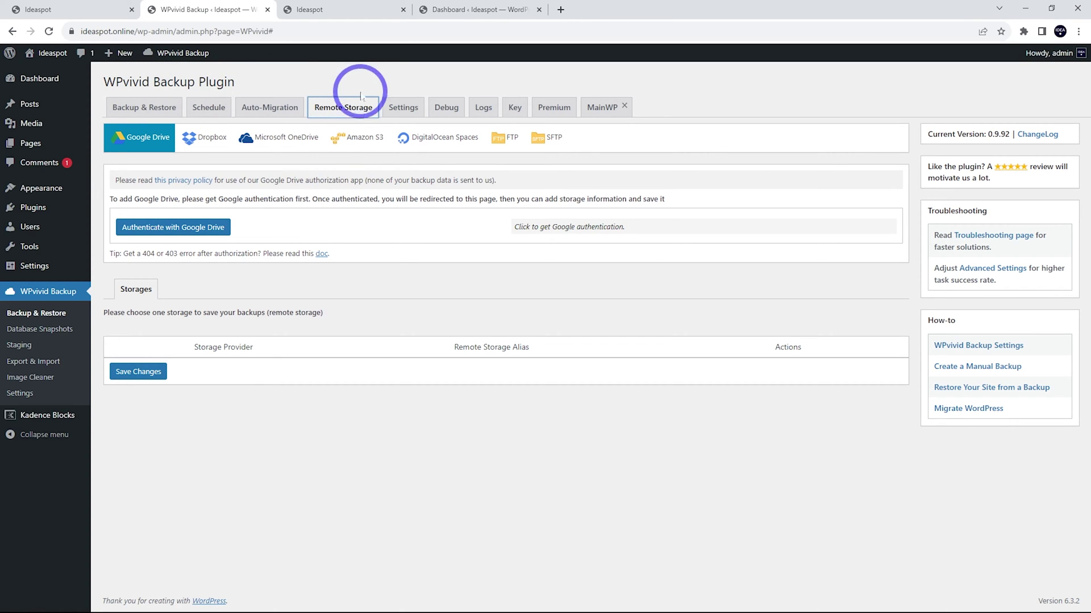
{"action": "left_click", "coordinate": [143, 107]}
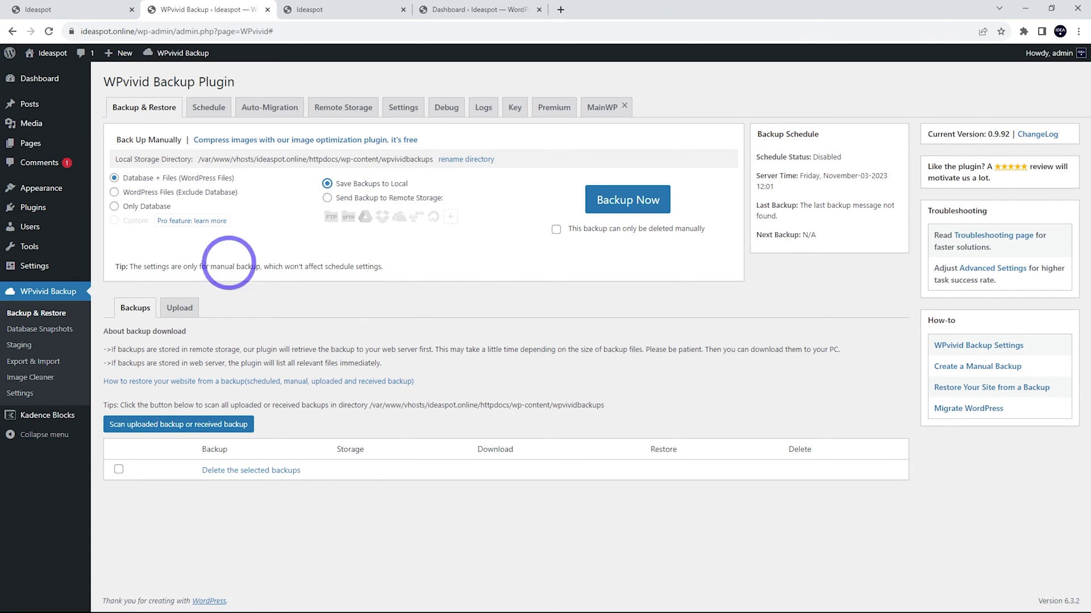
- Run a manual Backup Now, producing a local backup dated Nov-03-2023 13:11
{"action": "left_click", "coordinate": [618, 201]}
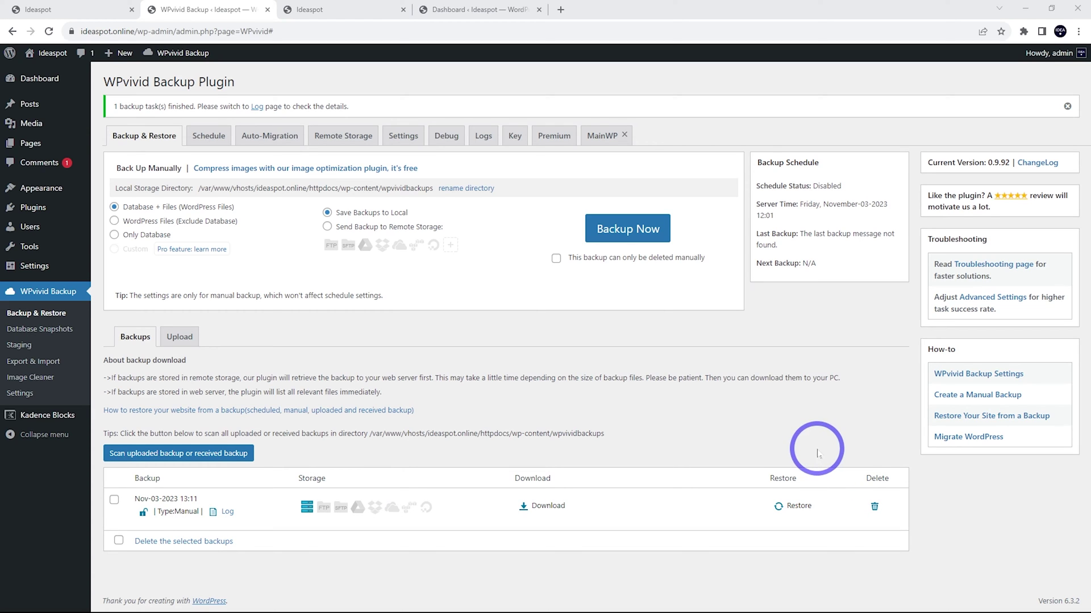
- Enable the backup schedule, keeping it Daily for Database + Files stored locally
{"action": "left_click", "coordinate": [213, 141]}
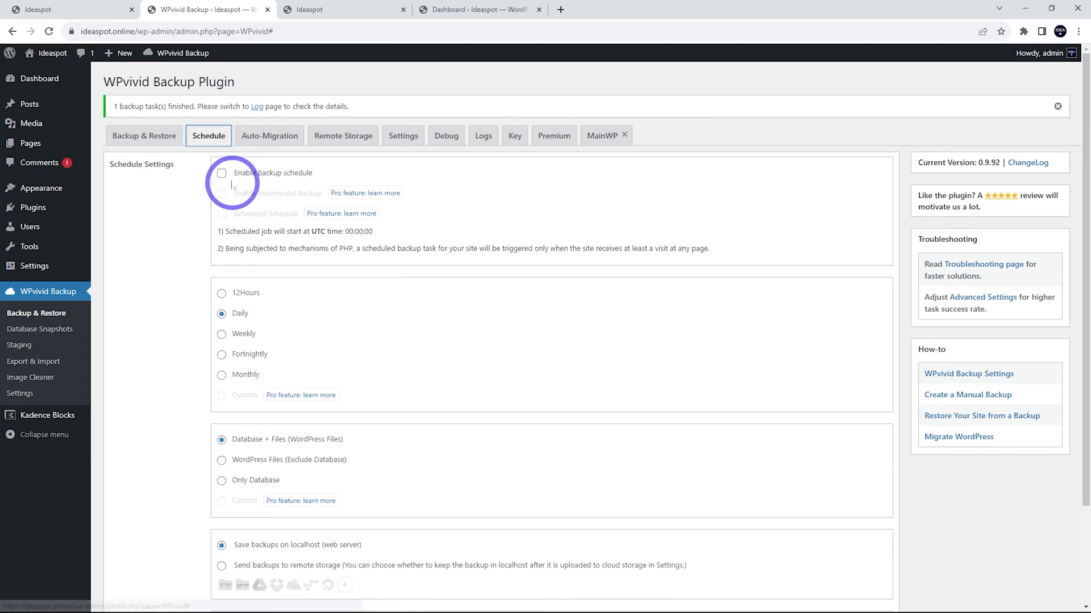
{"action": "left_click", "coordinate": [222, 174]}
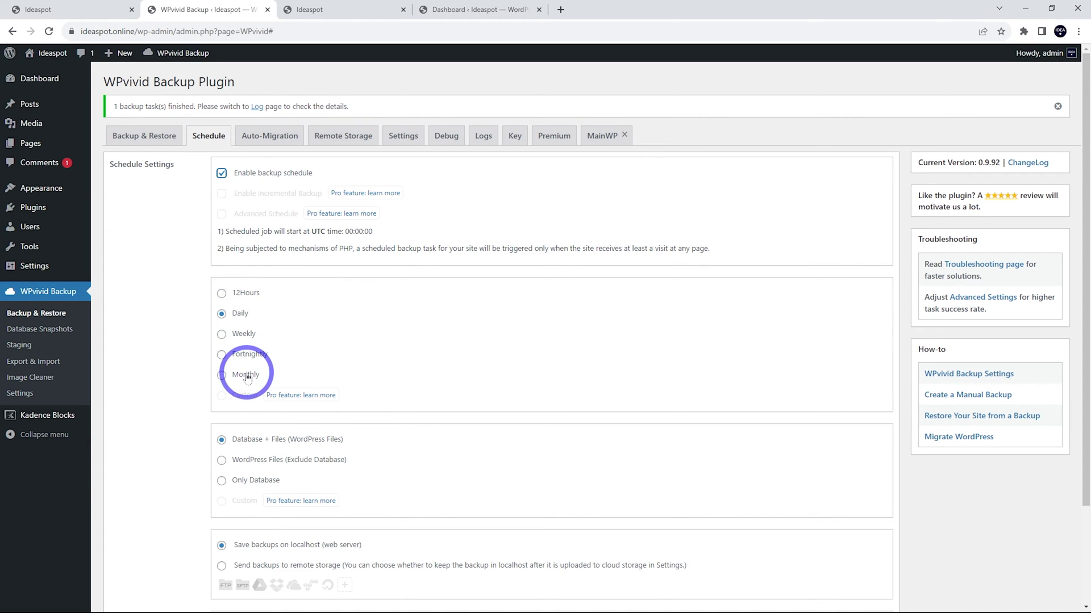
{"action": "scroll", "coordinate": [470, 358], "scroll_direction": "down", "scroll_amount": 1}
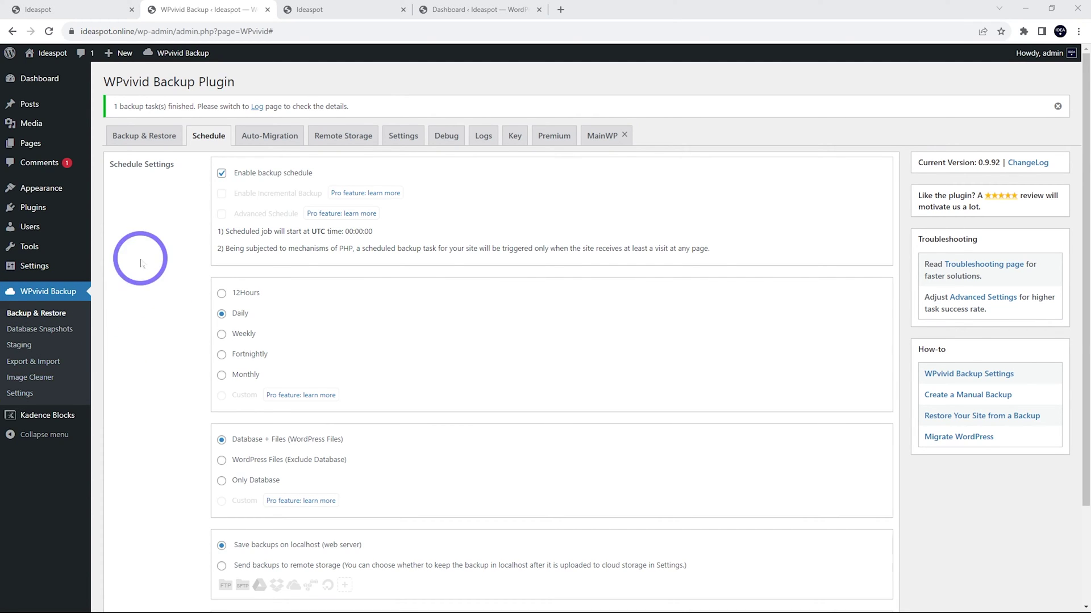
- In General Settings, change the backups retained from 3 to 7
{"action": "left_click", "coordinate": [391, 139]}
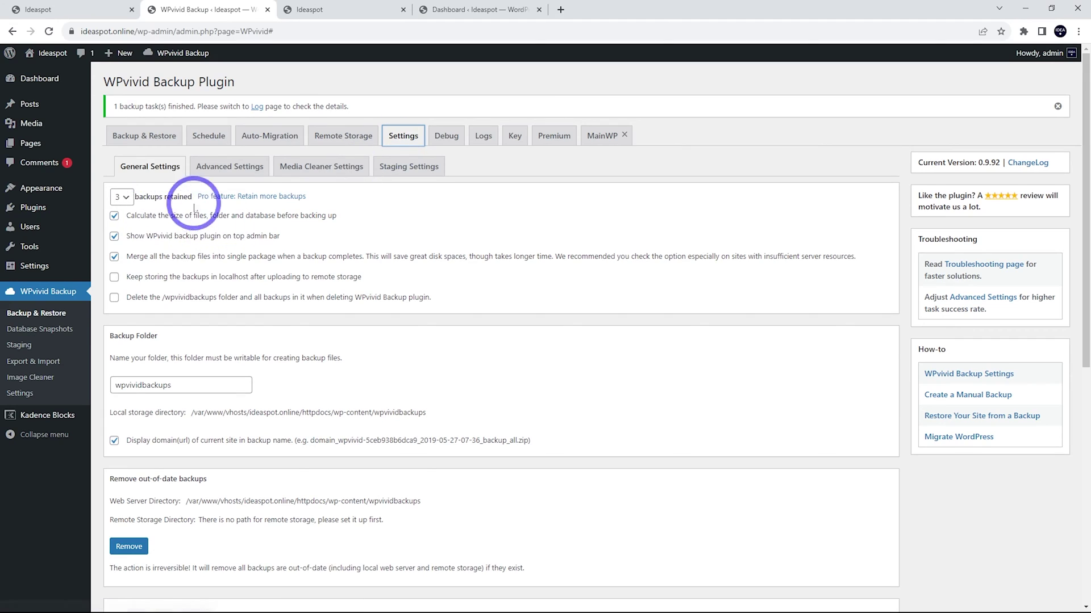
{"action": "left_click", "coordinate": [126, 198]}
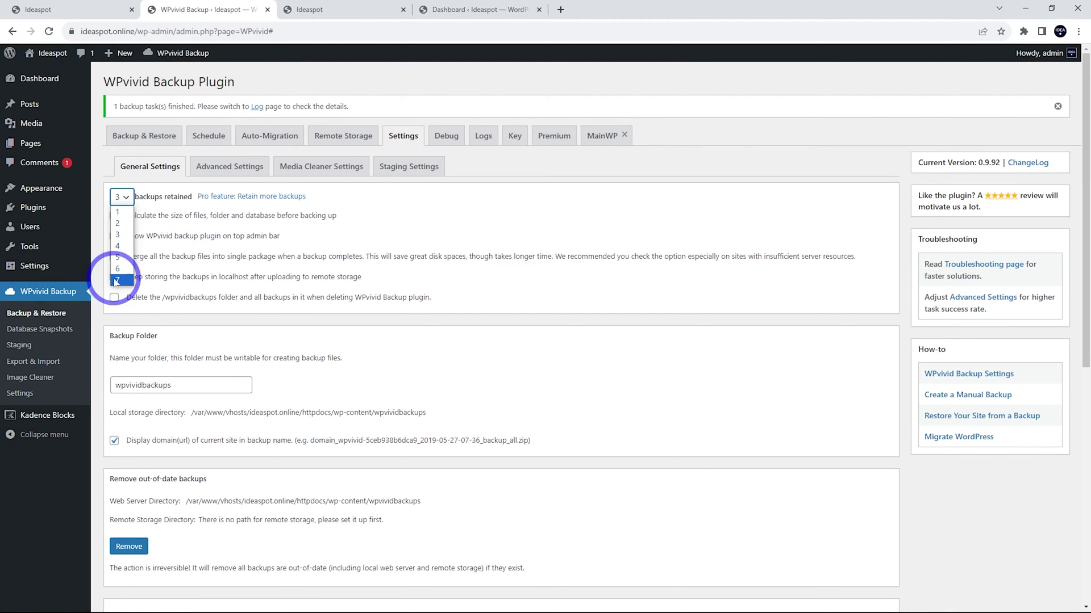
{"action": "left_click", "coordinate": [116, 280]}
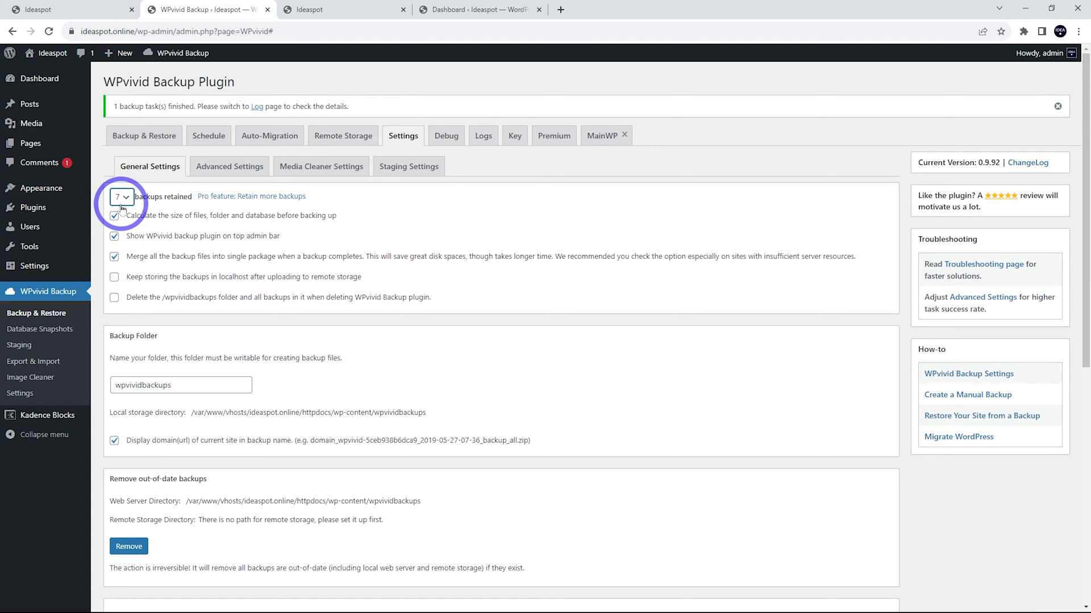
- Open the Auto-Migration tab, then compare the live and dev homepages before returning to WPvivid
{"action": "left_click", "coordinate": [264, 139]}
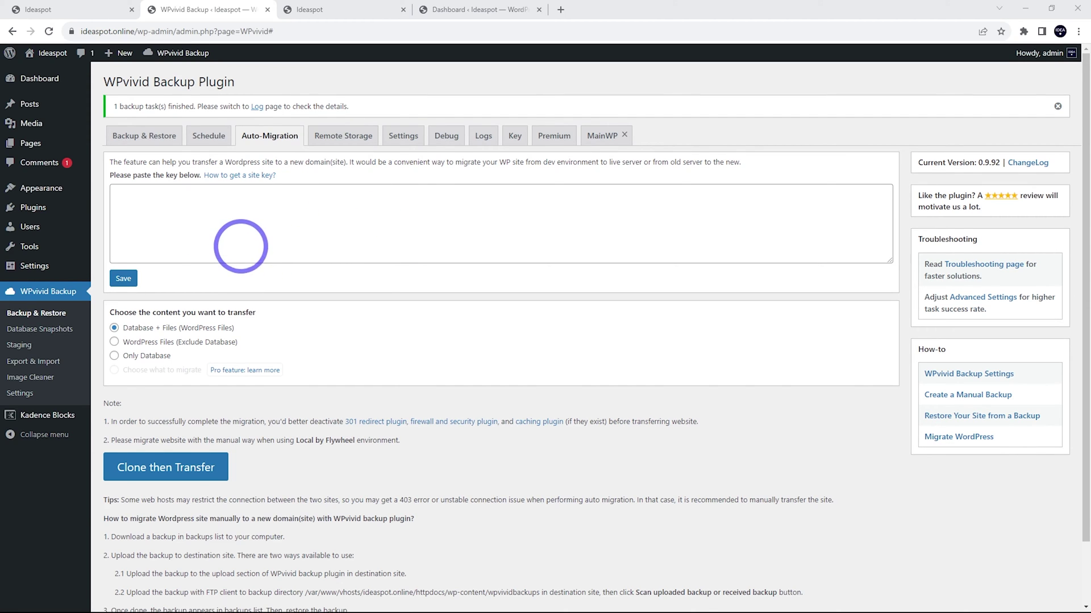
{"action": "left_click", "coordinate": [50, 9]}
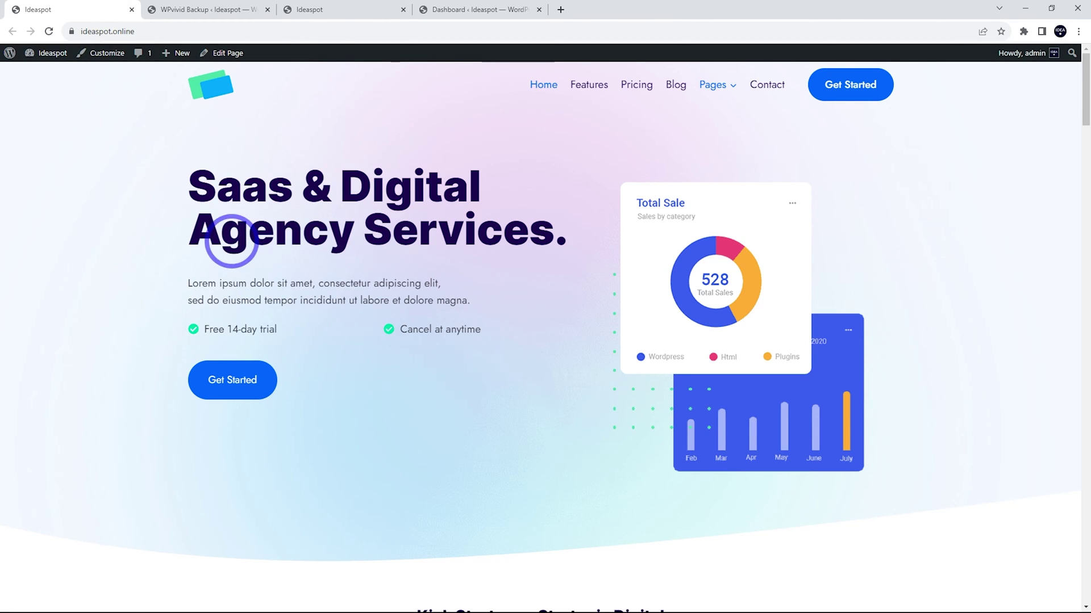
{"action": "left_click", "coordinate": [322, 7]}
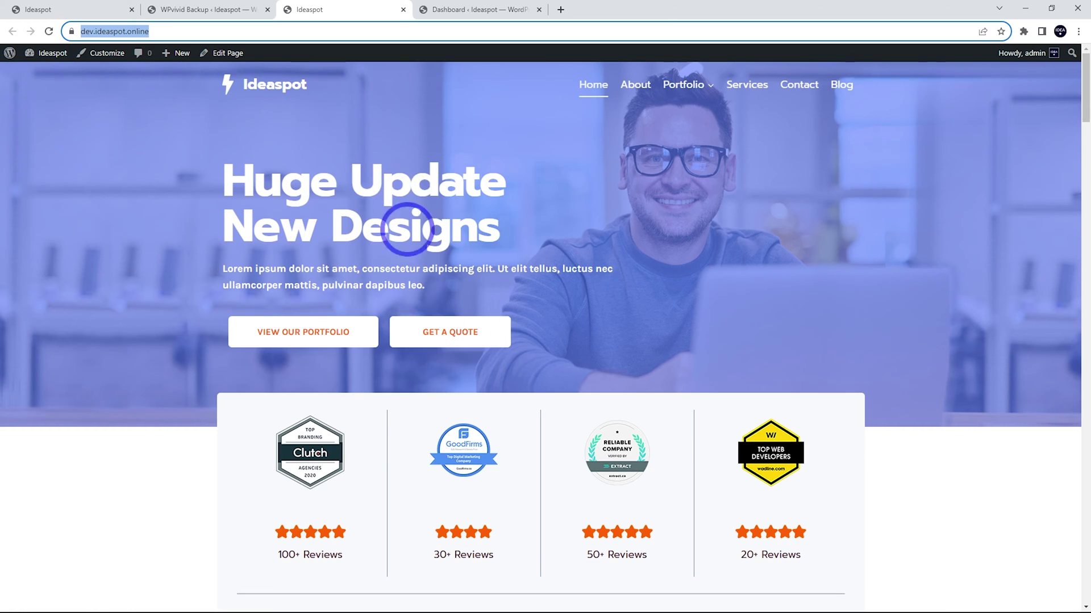
{"action": "left_click", "coordinate": [74, 9]}
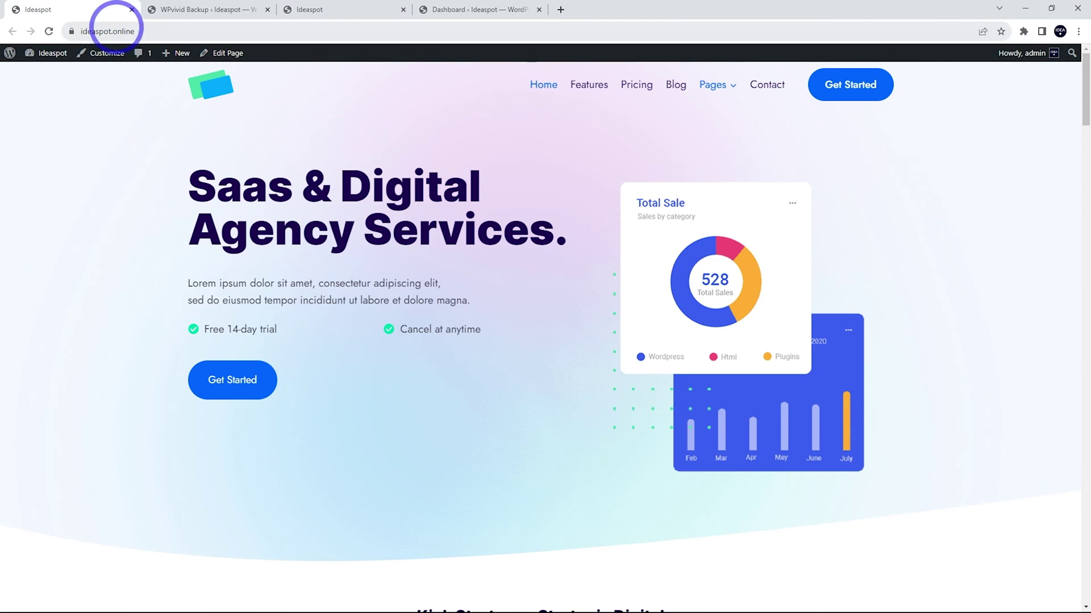
{"action": "left_click", "coordinate": [219, 10]}
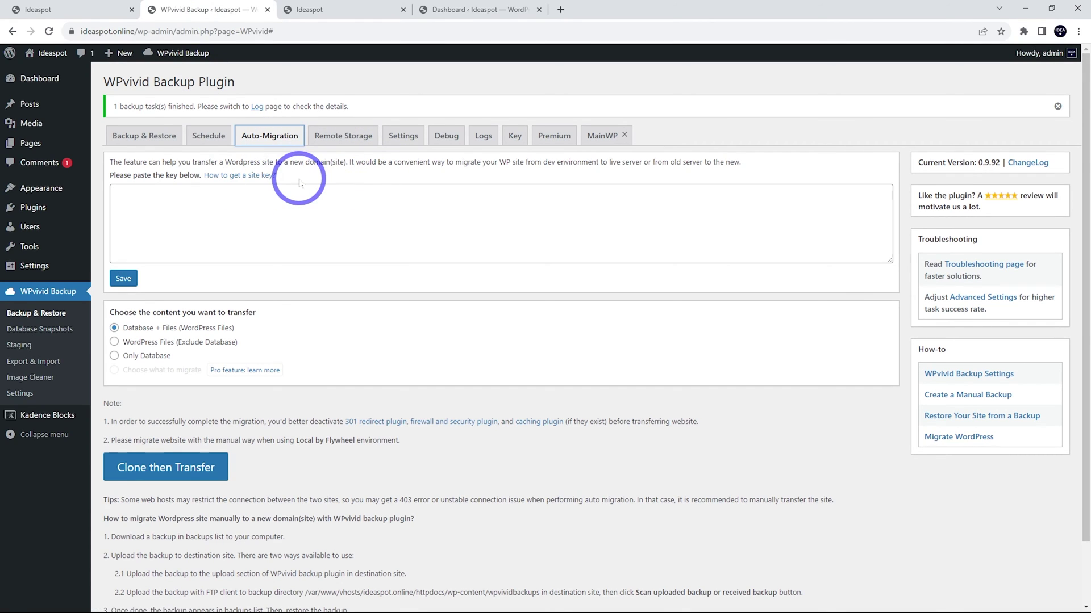
- On the Key tab, generate a site key set to expire in 2 hours
{"action": "left_click", "coordinate": [514, 138]}
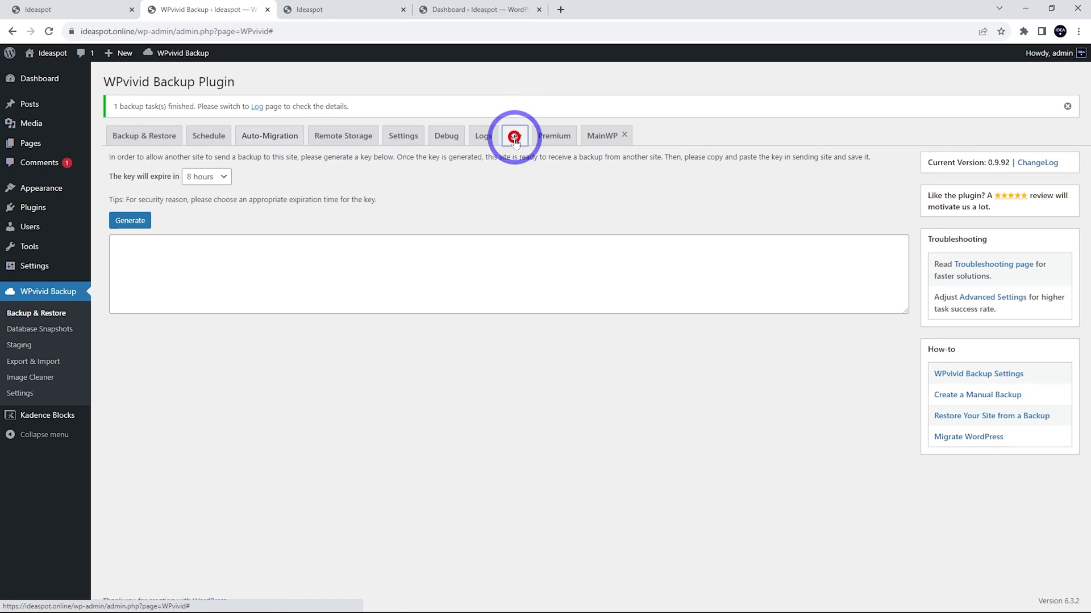
{"action": "left_click", "coordinate": [209, 180]}
{"action": "left_click", "coordinate": [200, 194]}
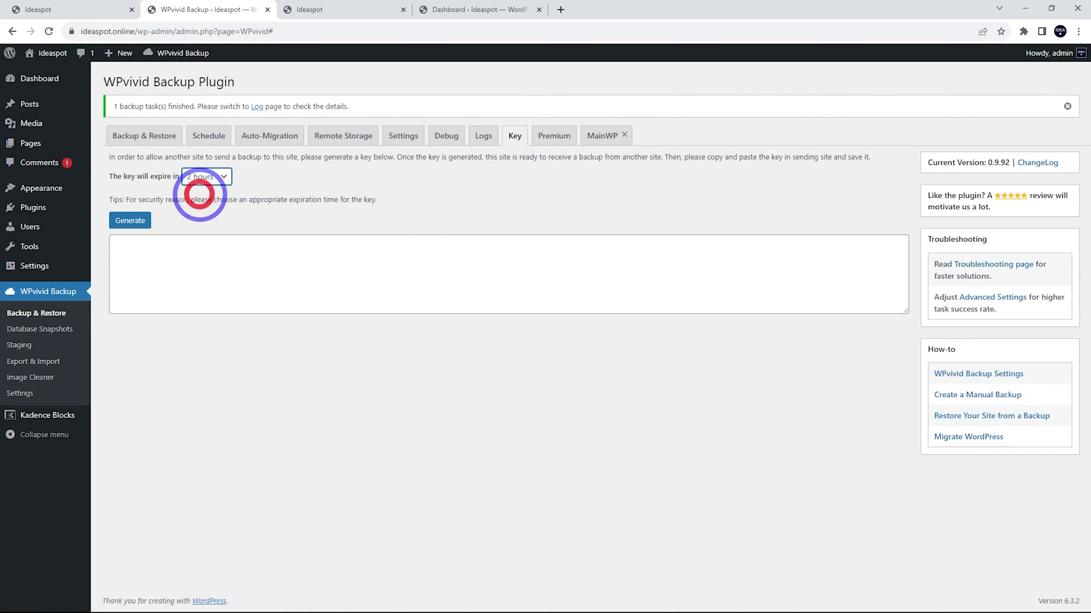
{"action": "left_click", "coordinate": [119, 226]}
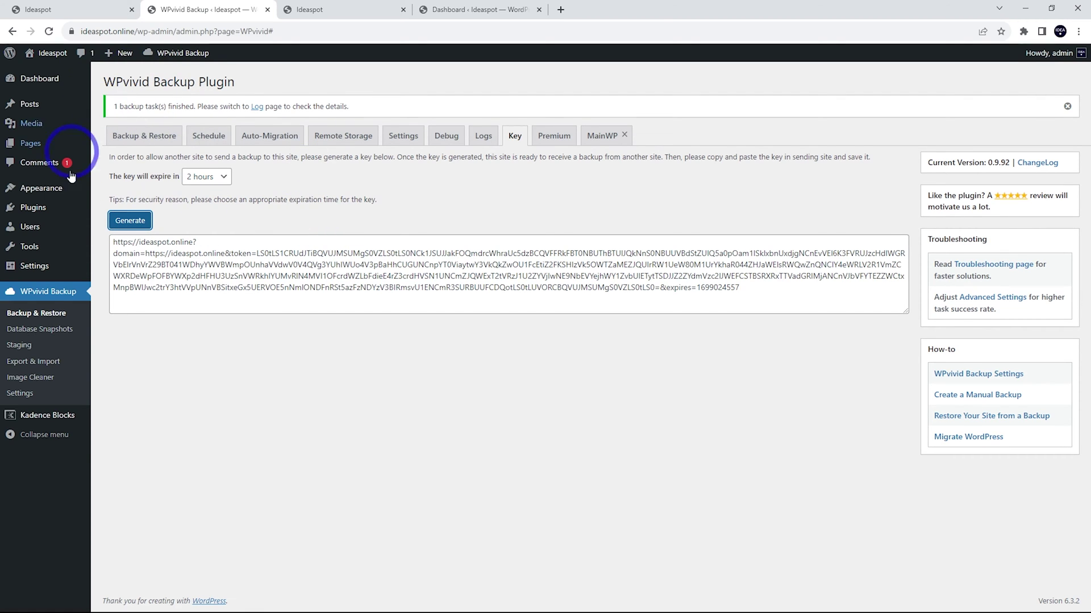
- Copy the generated key and bring up the dev site's homepage
{"action": "triple_click", "coordinate": [533, 281]}
{"action": "right_click", "coordinate": [468, 263]}
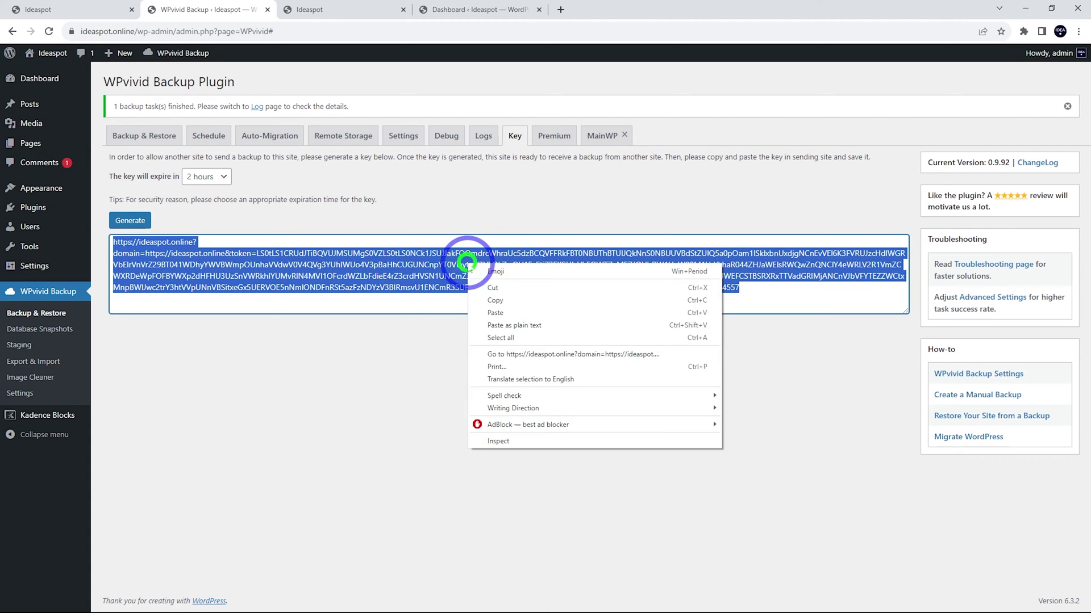
{"action": "left_click", "coordinate": [496, 300]}
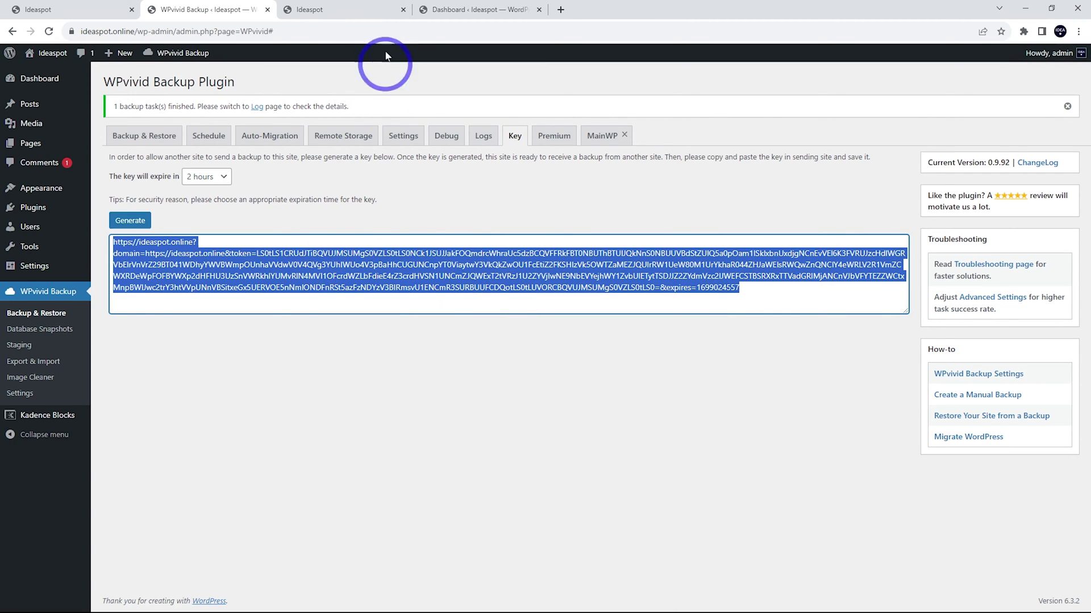
{"action": "left_click", "coordinate": [349, 13]}
{"action": "left_click", "coordinate": [189, 29]}
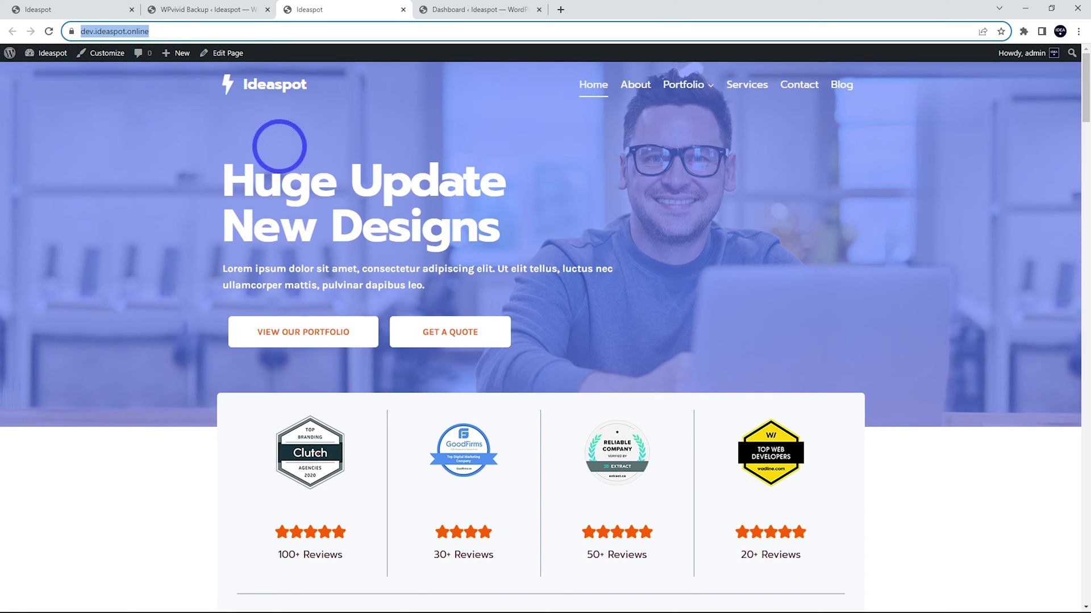
- Paste the live key into the dev site's Auto-Migration box and save it, connecting to ideaspot.online
{"action": "left_click", "coordinate": [492, 13]}
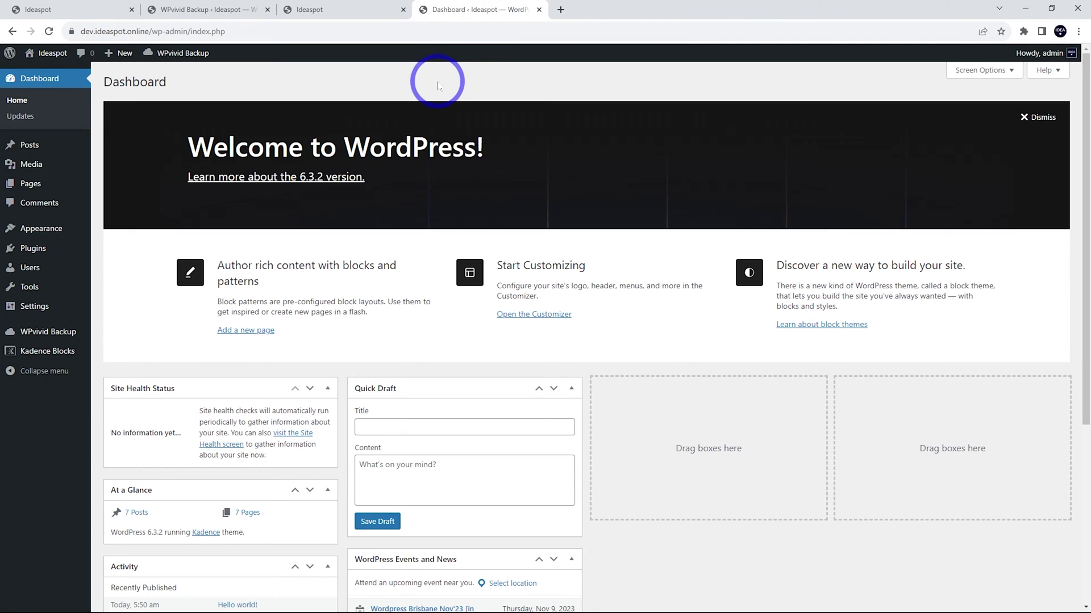
{"action": "left_click", "coordinate": [69, 334]}
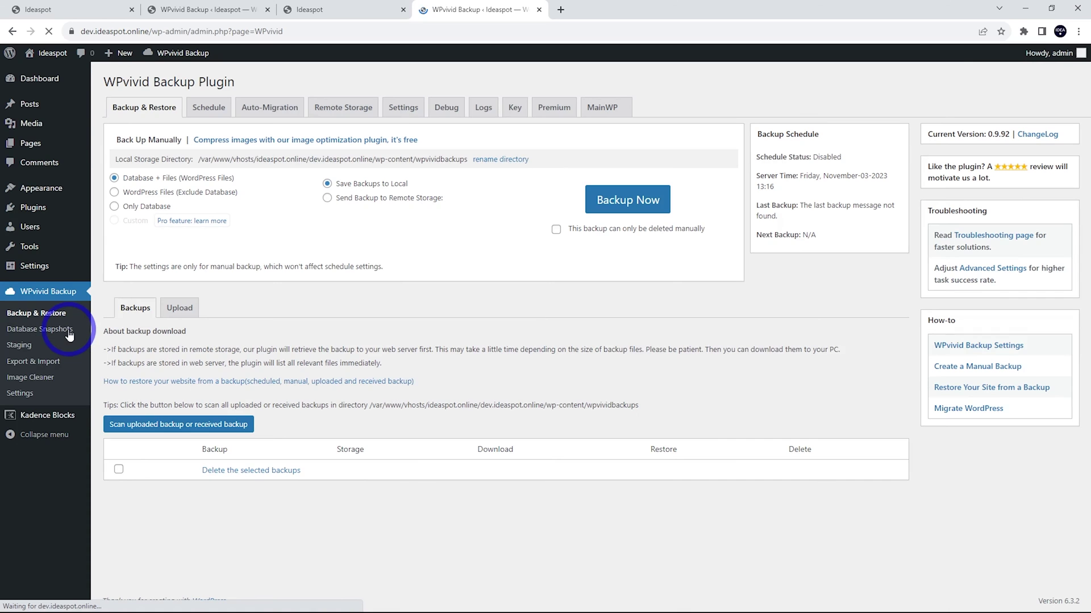
{"action": "left_click", "coordinate": [280, 108]}
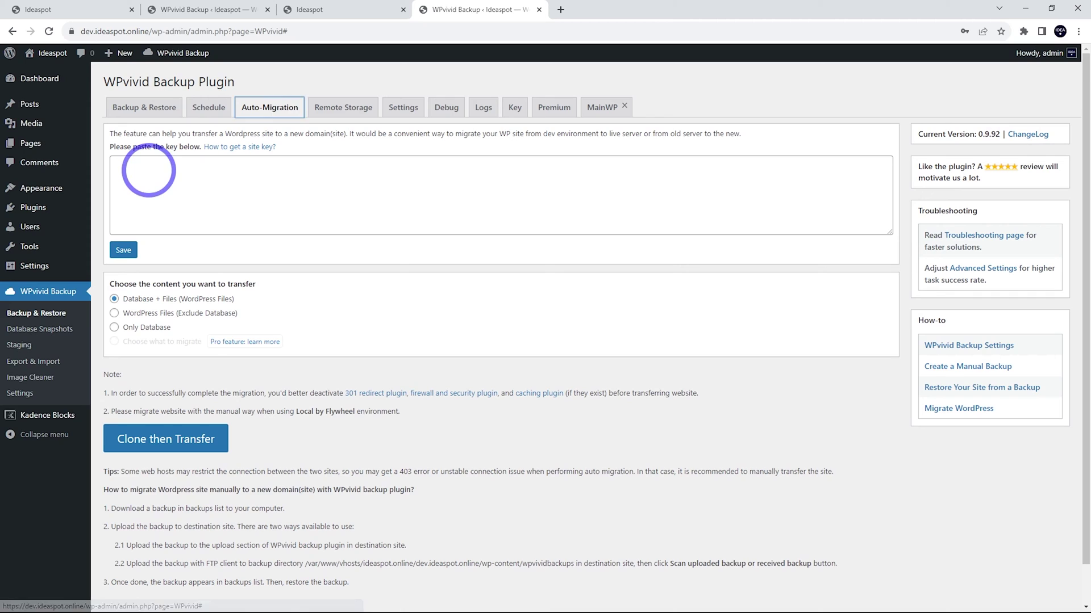
{"action": "left_click", "coordinate": [146, 170]}
{"action": "key", "text": "ctrl+v"}
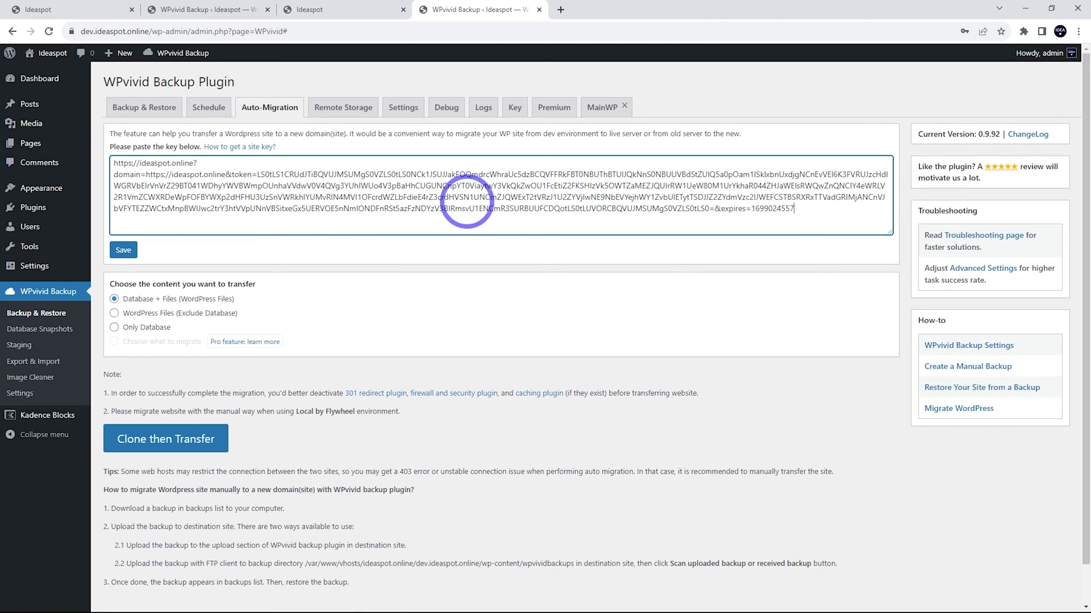
{"action": "left_click", "coordinate": [124, 250]}
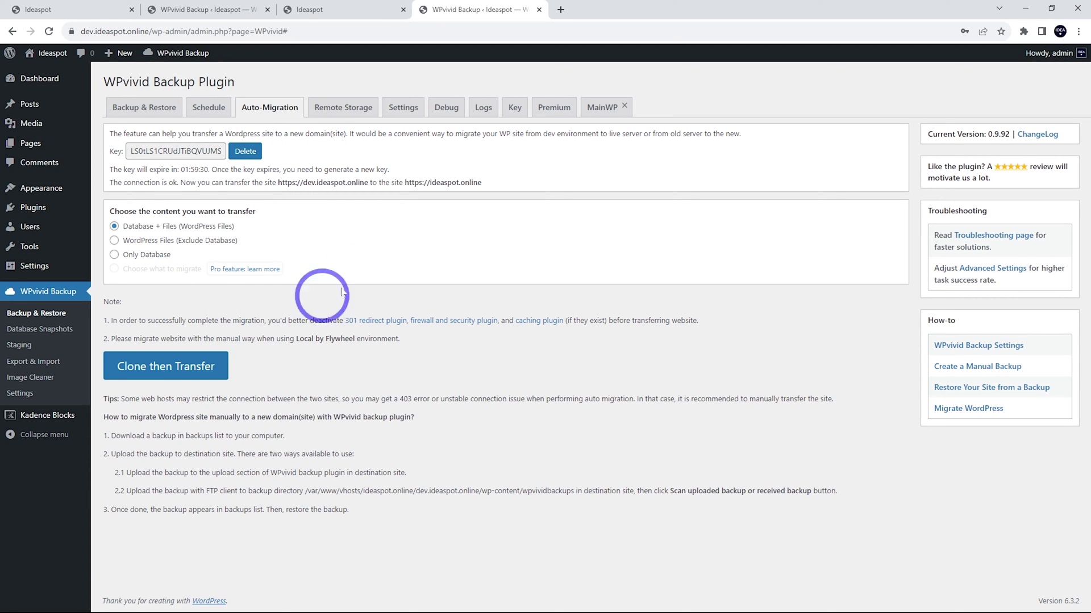
{"action": "left_click", "coordinate": [337, 15]}
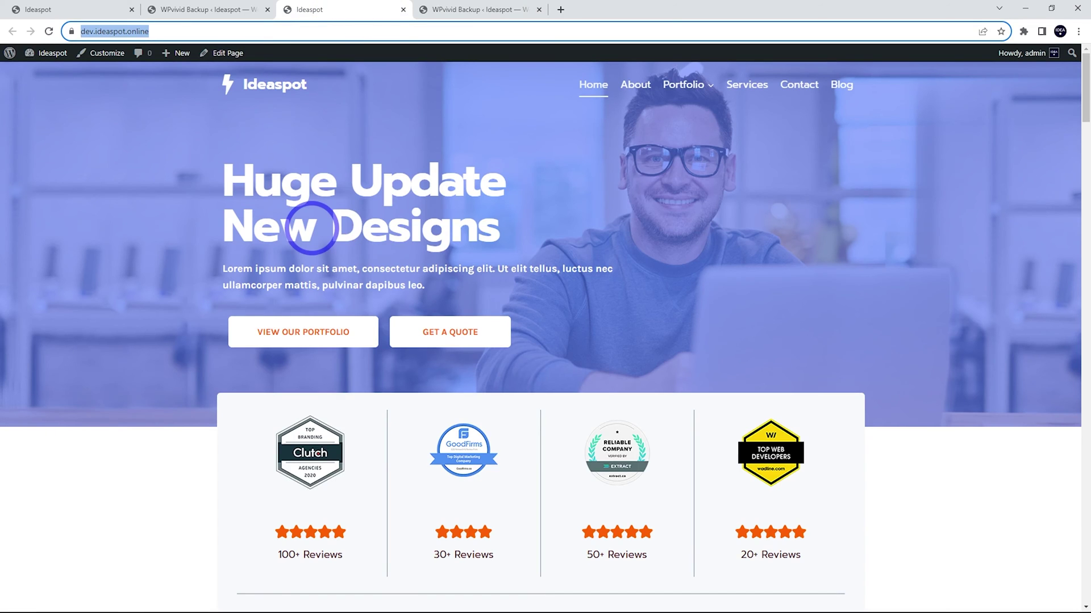
- Clone the dev site's Database + Files and transfer them to the live site
{"action": "left_click", "coordinate": [449, 17]}
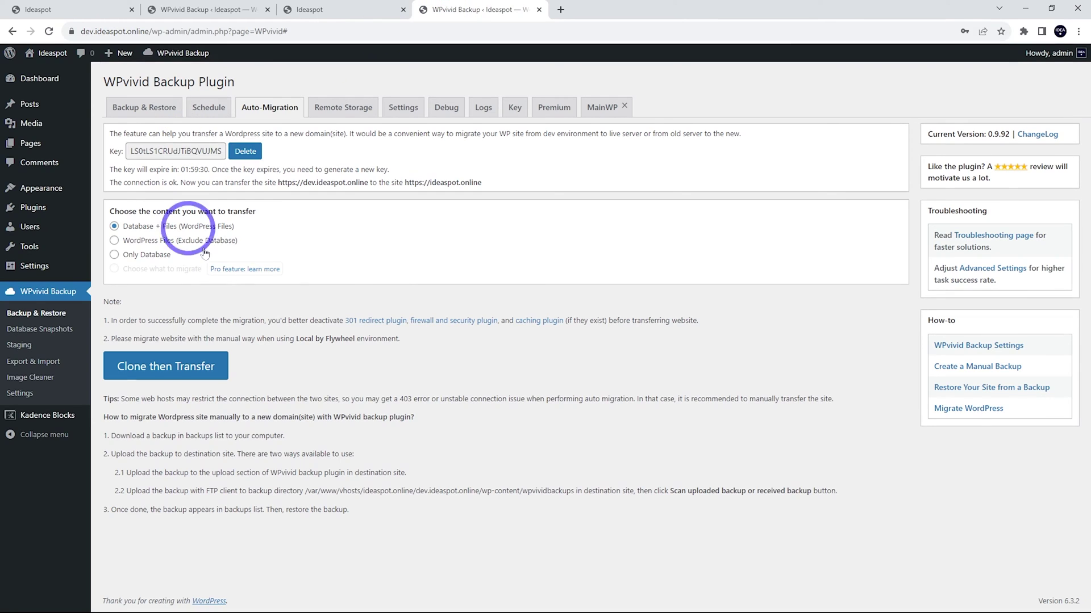
{"action": "left_click", "coordinate": [211, 367]}
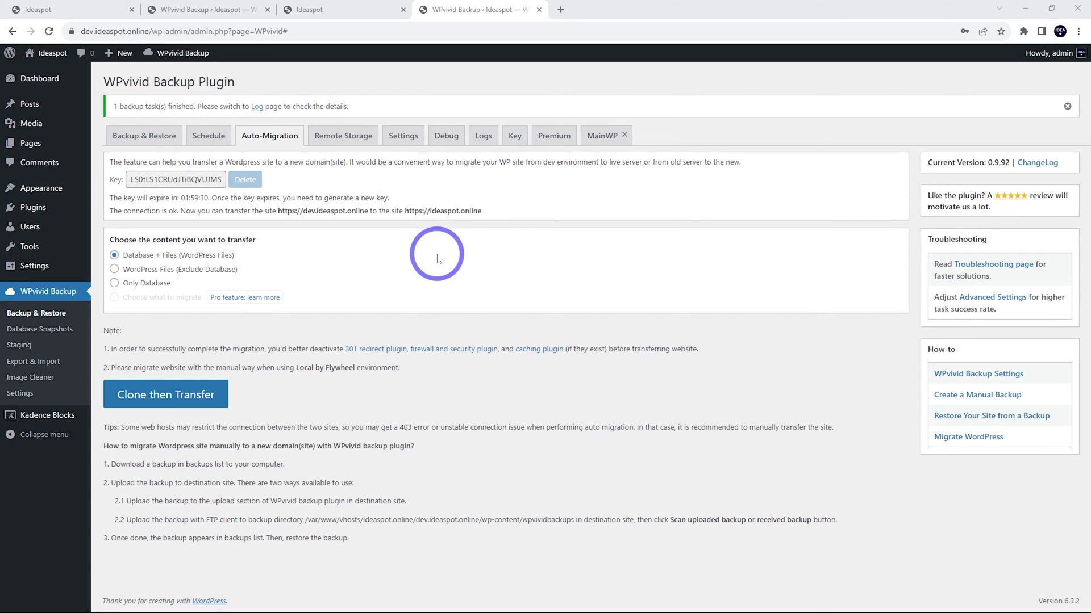
- Reload the live homepage, then refresh the live Backup & Restore list to show the Nov-03-2023 13:16 Migration backup
{"action": "left_click", "coordinate": [73, 16]}
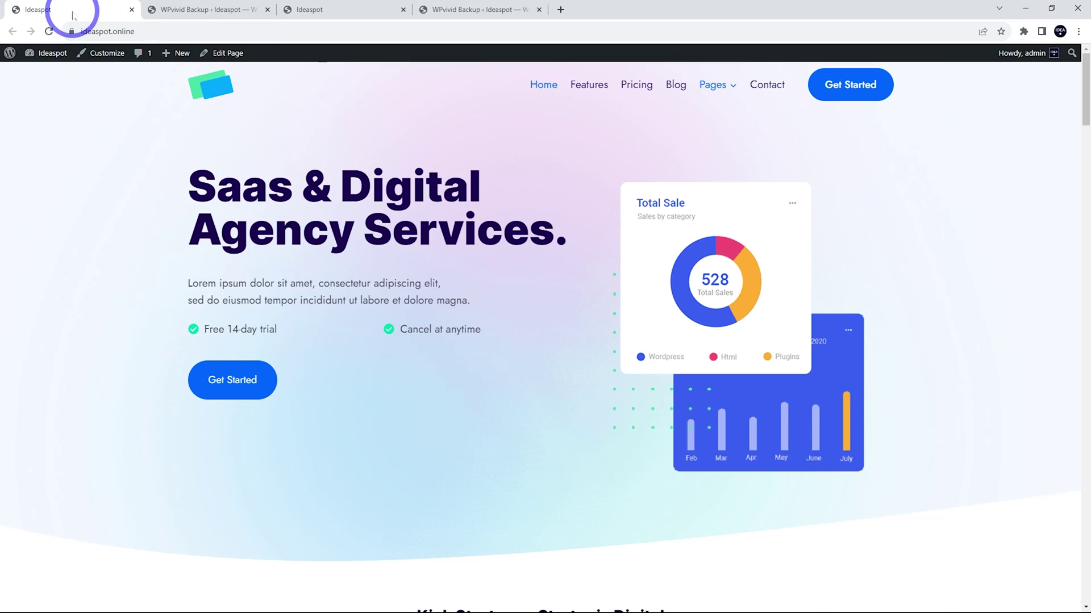
{"action": "left_click", "coordinate": [49, 32]}
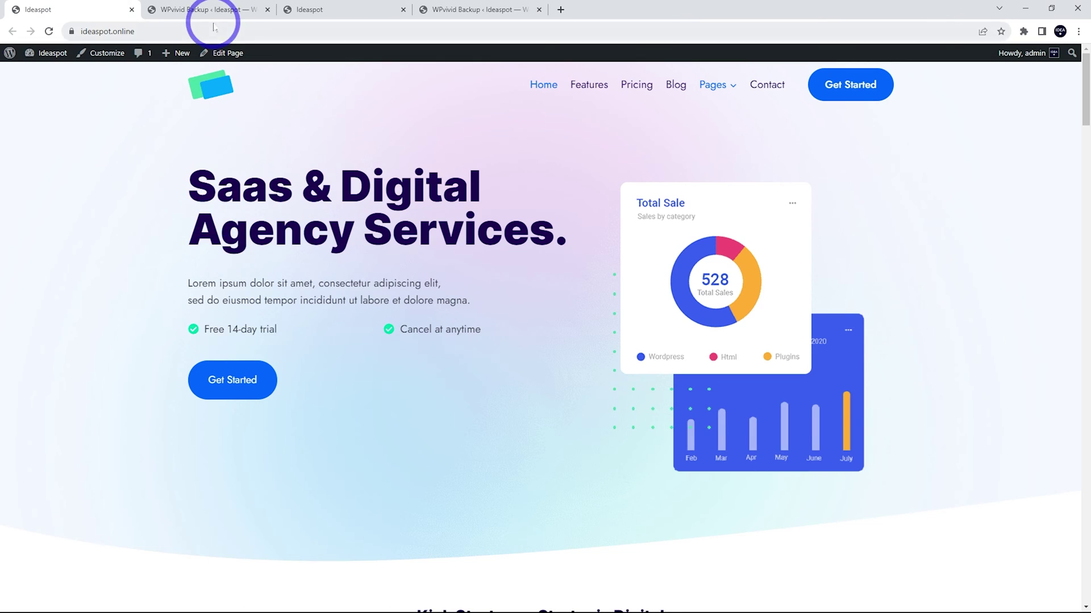
{"action": "left_click", "coordinate": [185, 11]}
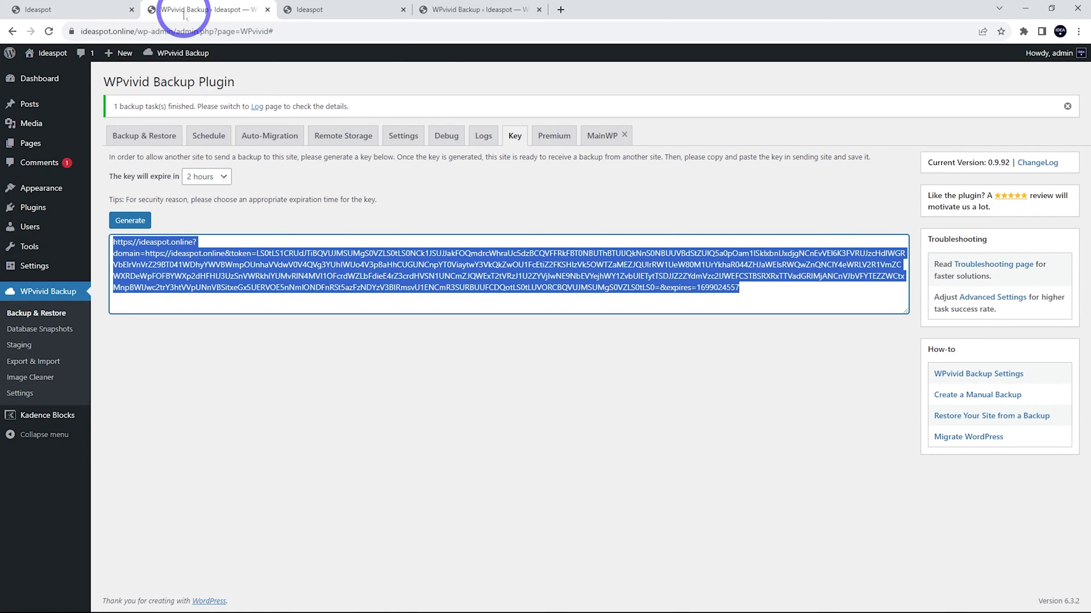
{"action": "left_click", "coordinate": [142, 134]}
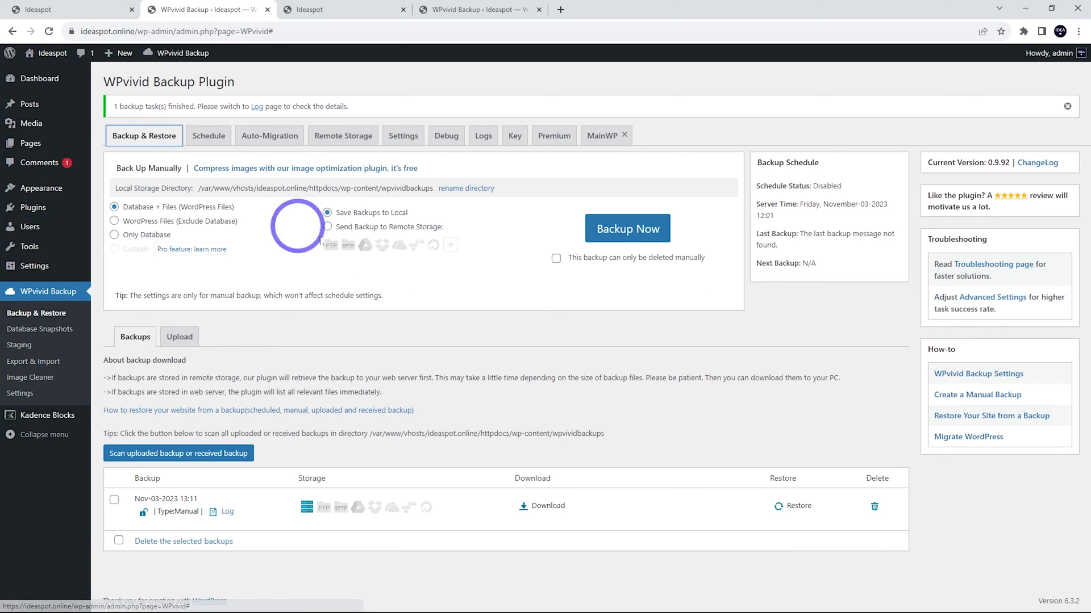
{"action": "left_click", "coordinate": [47, 29]}
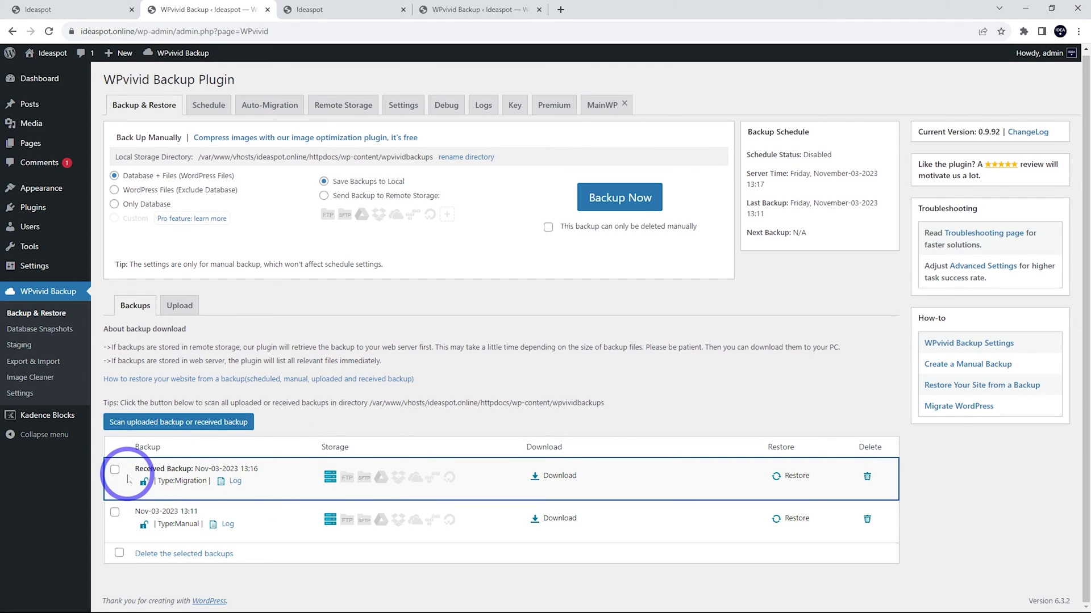
- Restore the Nov-03-2023 13:16 Received Backup onto the live site and acknowledge its 100% completion
{"action": "left_click", "coordinate": [794, 484]}
{"action": "scroll", "coordinate": [767, 472], "scroll_direction": "down", "scroll_amount": 2}
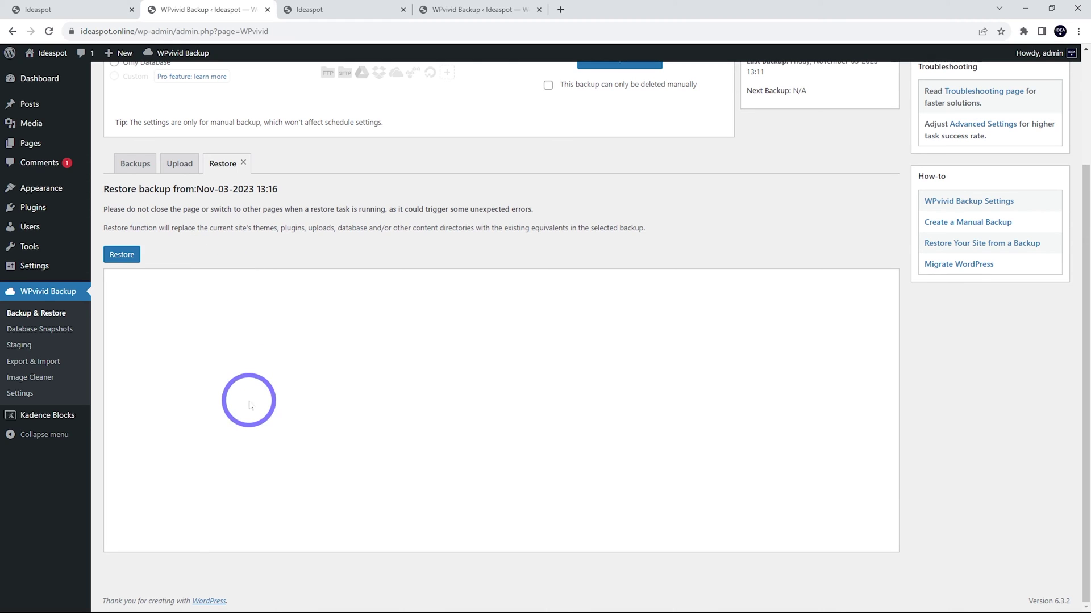
{"action": "left_click", "coordinate": [126, 254]}
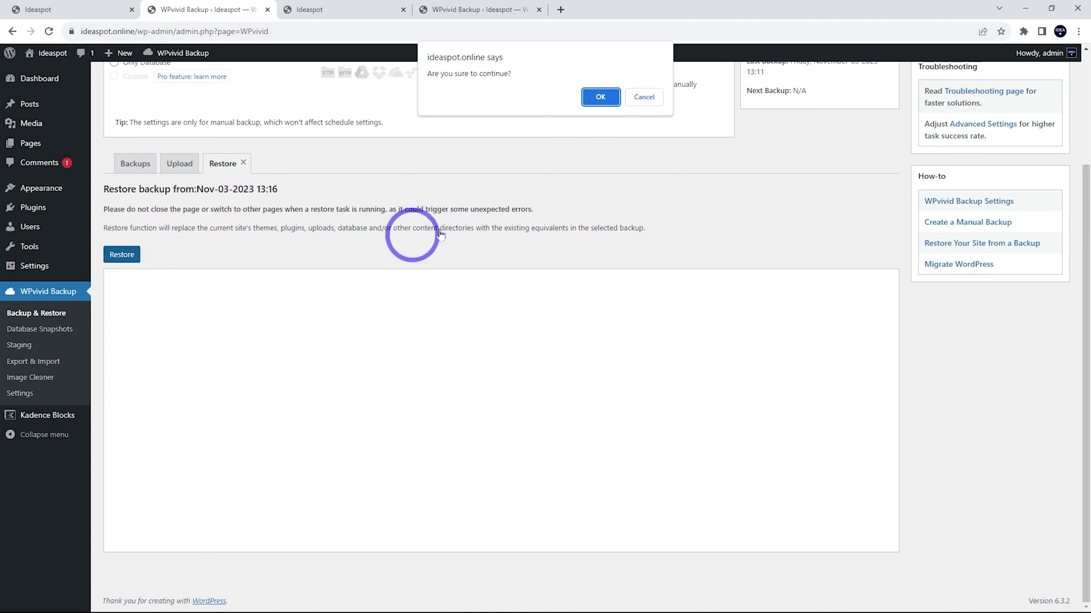
{"action": "left_click", "coordinate": [597, 95]}
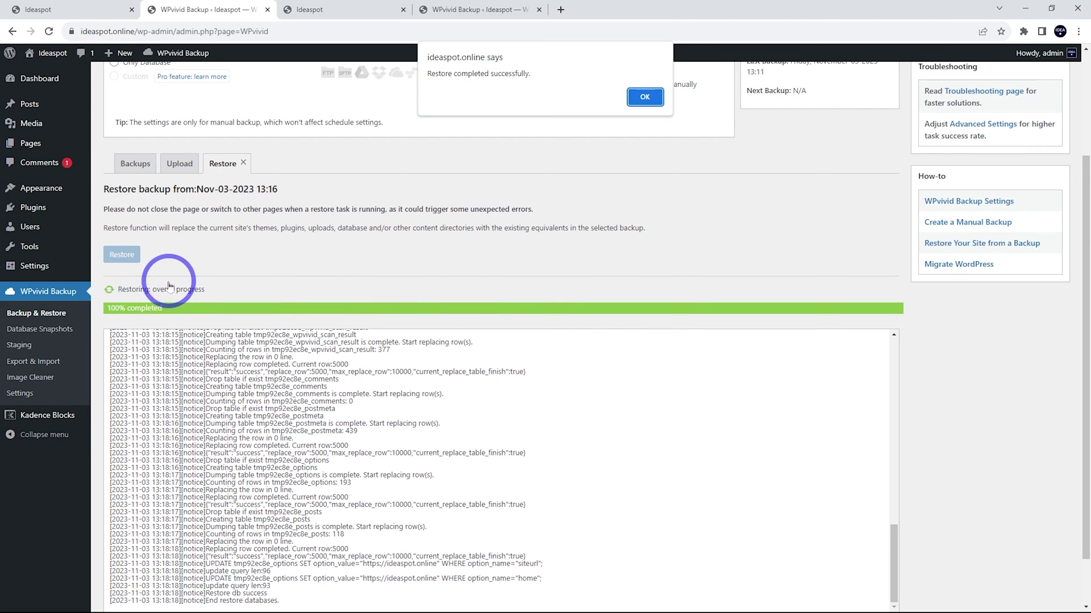
{"action": "left_click", "coordinate": [642, 101]}
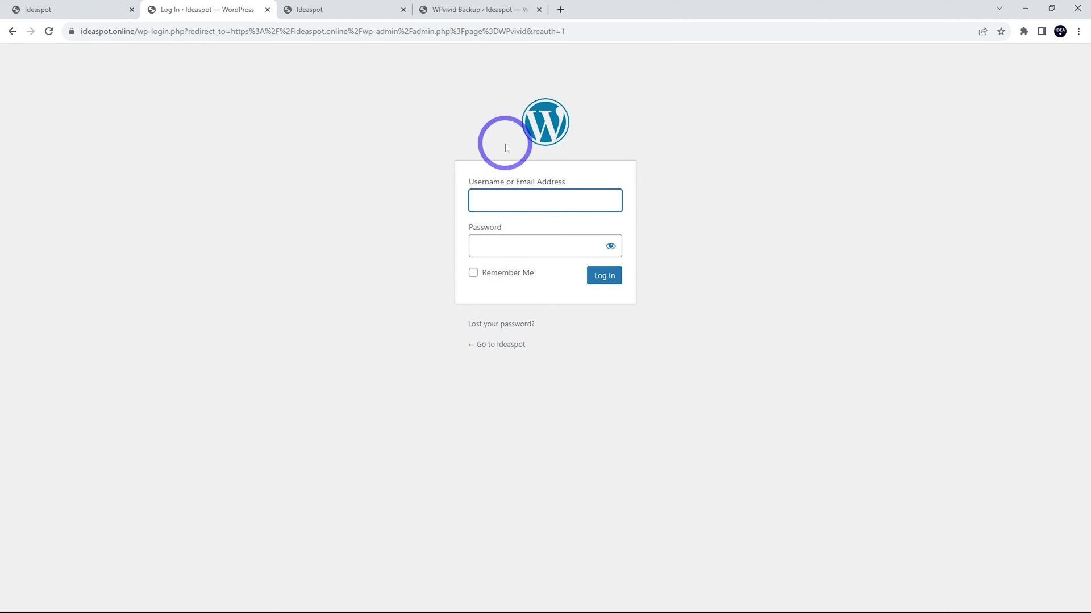
- Log in to the live site's WordPress admin using the saved admin credentials
{"action": "left_click", "coordinate": [352, 7]}
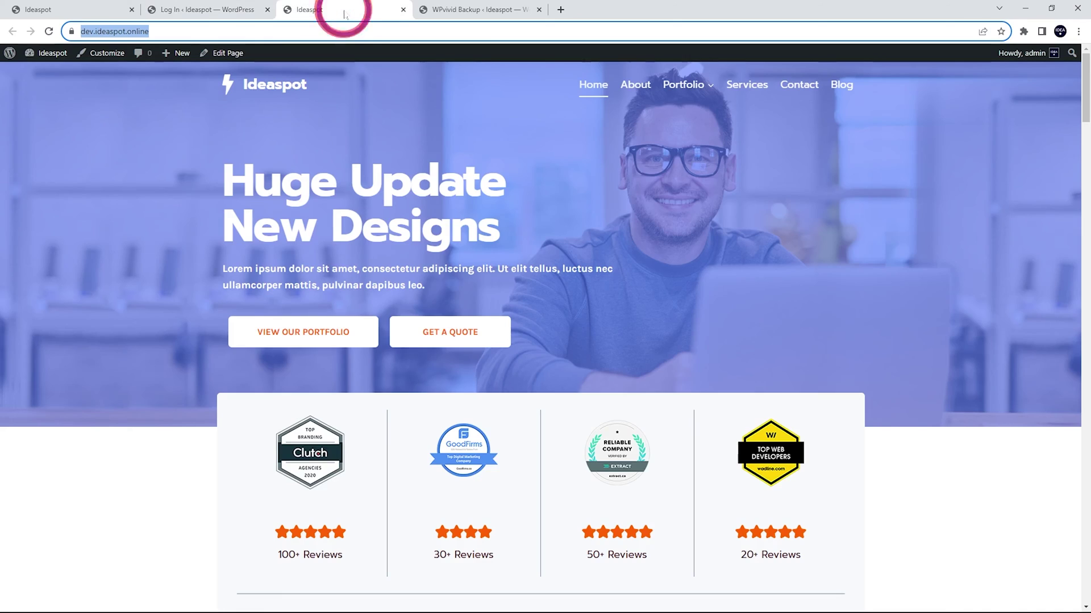
{"action": "left_click", "coordinate": [218, 10]}
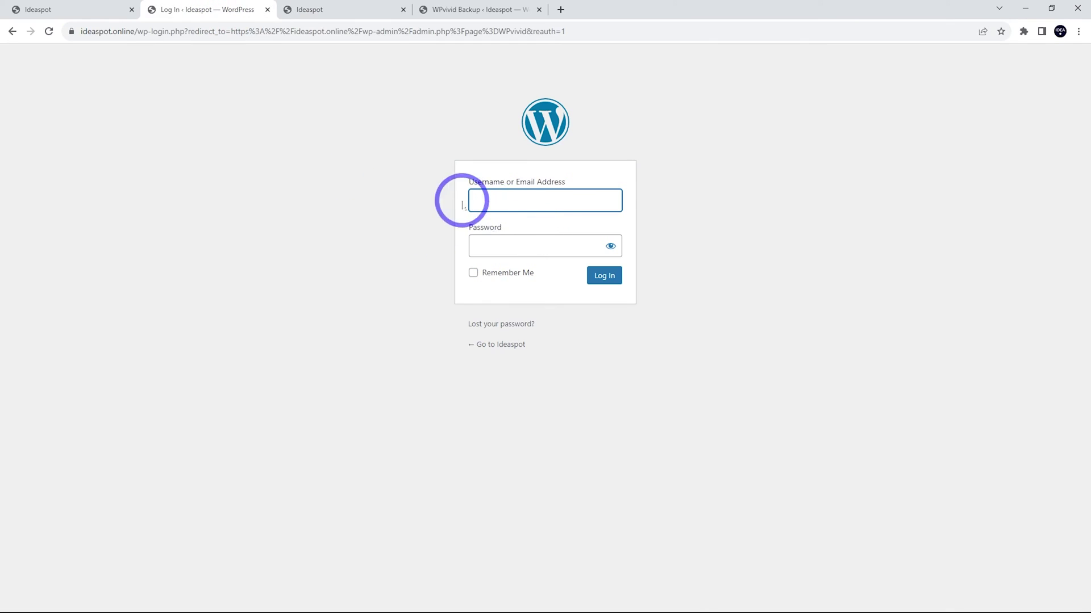
{"action": "left_click", "coordinate": [506, 195]}
{"action": "left_click", "coordinate": [554, 238]}
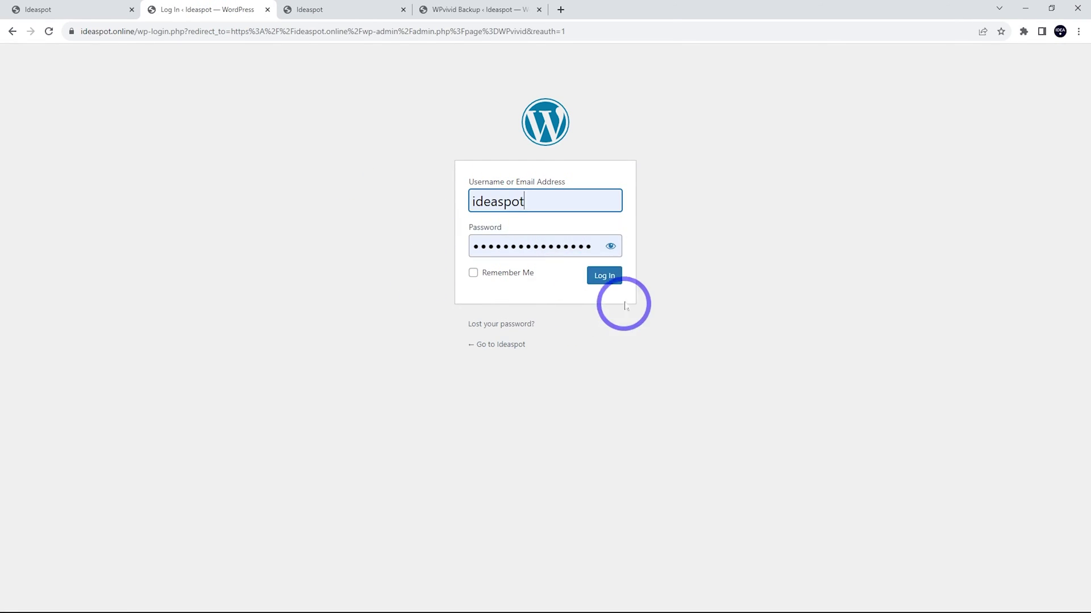
{"action": "left_click", "coordinate": [603, 278]}
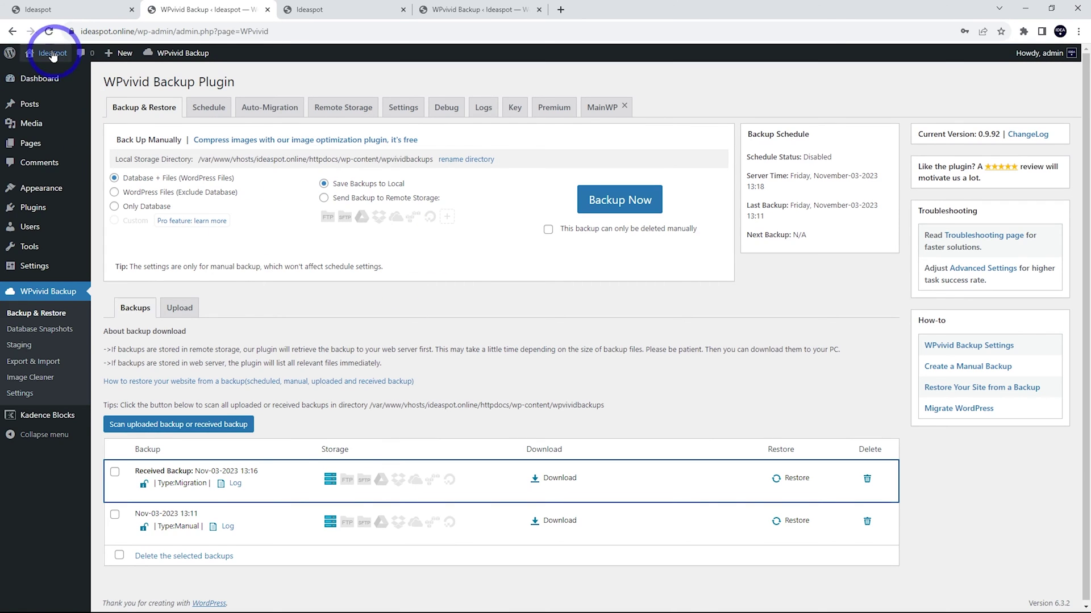
- View the live homepage in a new tab, confirming the 'Huge Update New Designs' layout, then return to WPvivid
{"action": "right_click", "coordinate": [40, 74]}
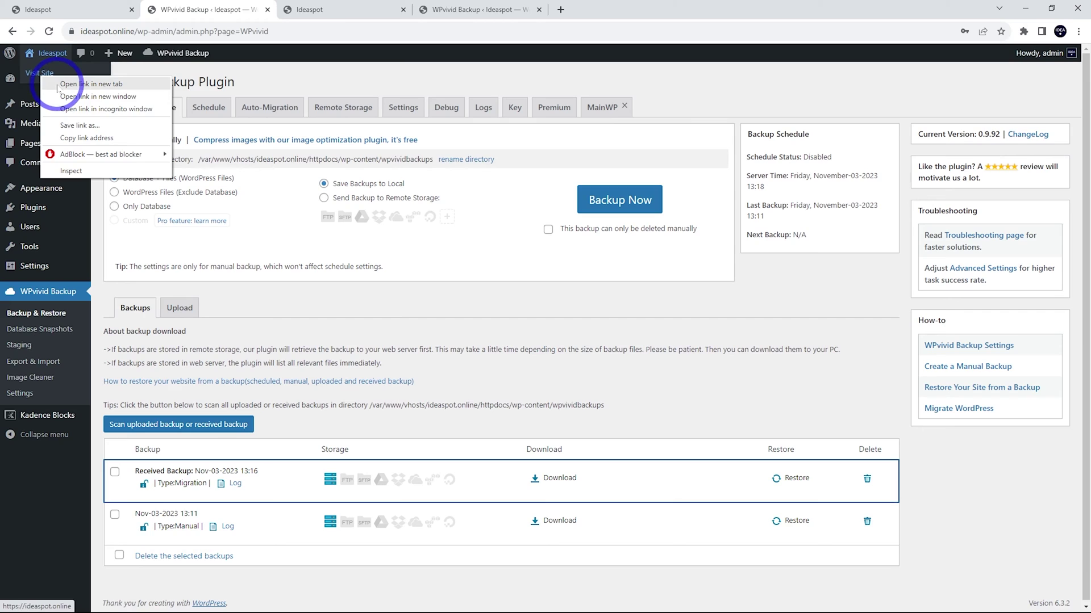
{"action": "left_click", "coordinate": [63, 84]}
{"action": "left_click", "coordinate": [329, 10]}
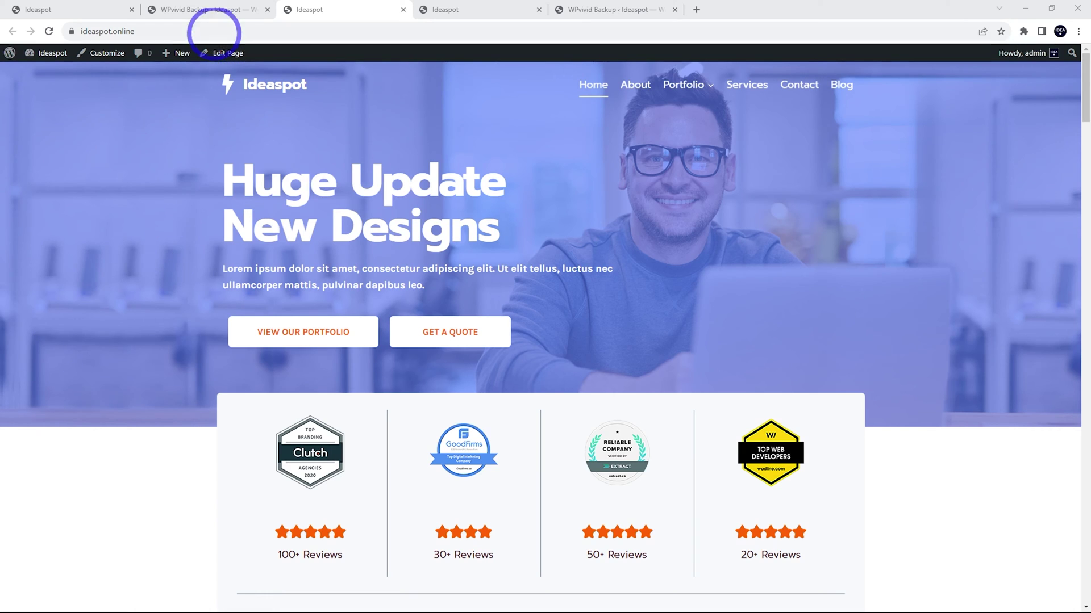
{"action": "left_click", "coordinate": [193, 12]}
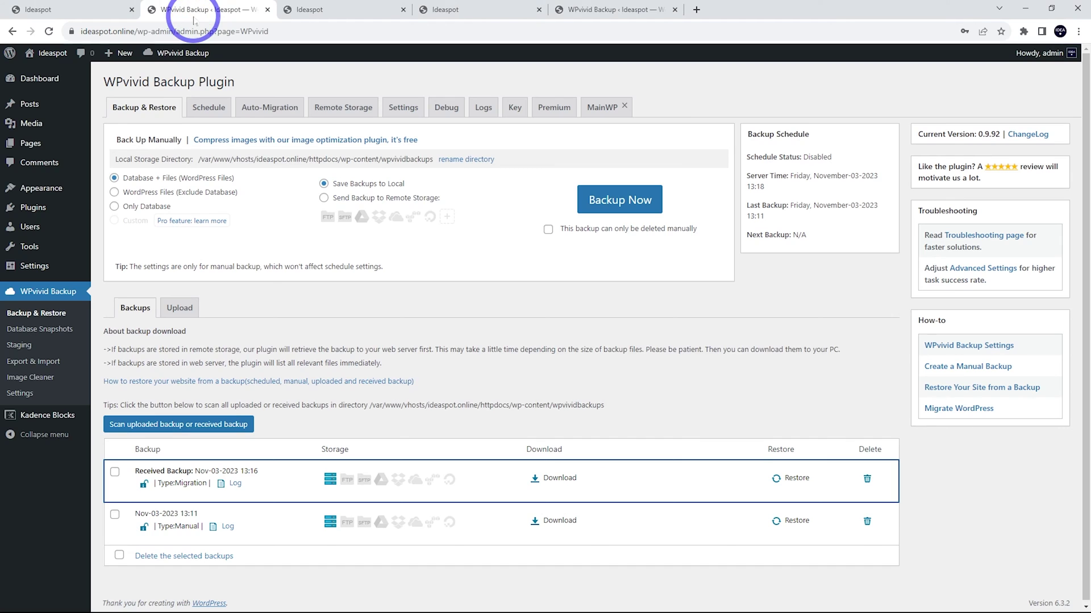
- Create the staging site mystaging02 in the website root with default settings, using the live database
{"action": "left_click", "coordinate": [22, 347]}
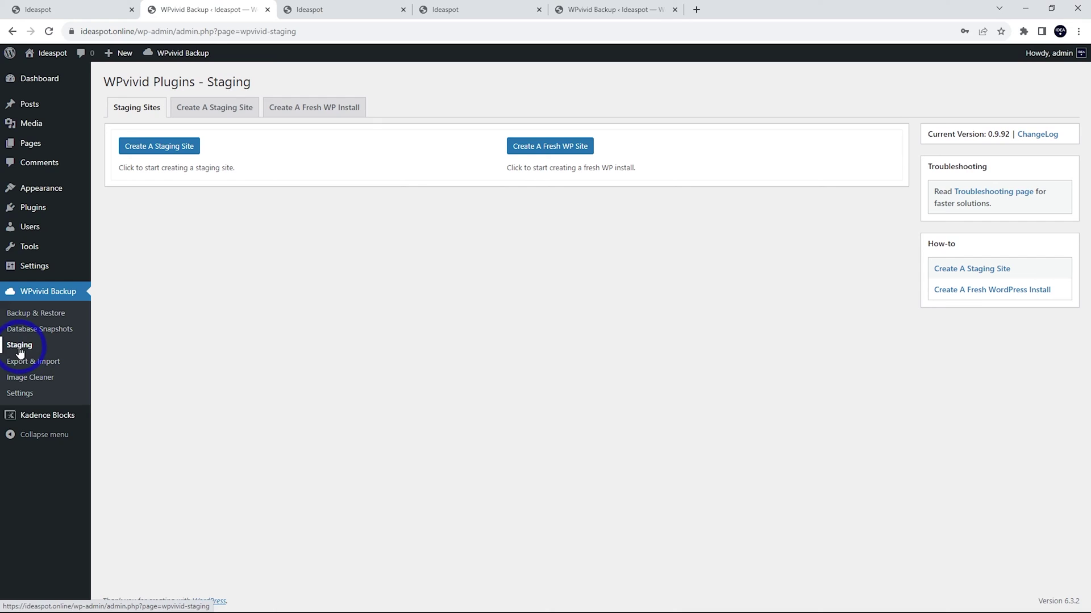
{"action": "left_click", "coordinate": [23, 350], "text": "ctrl"}
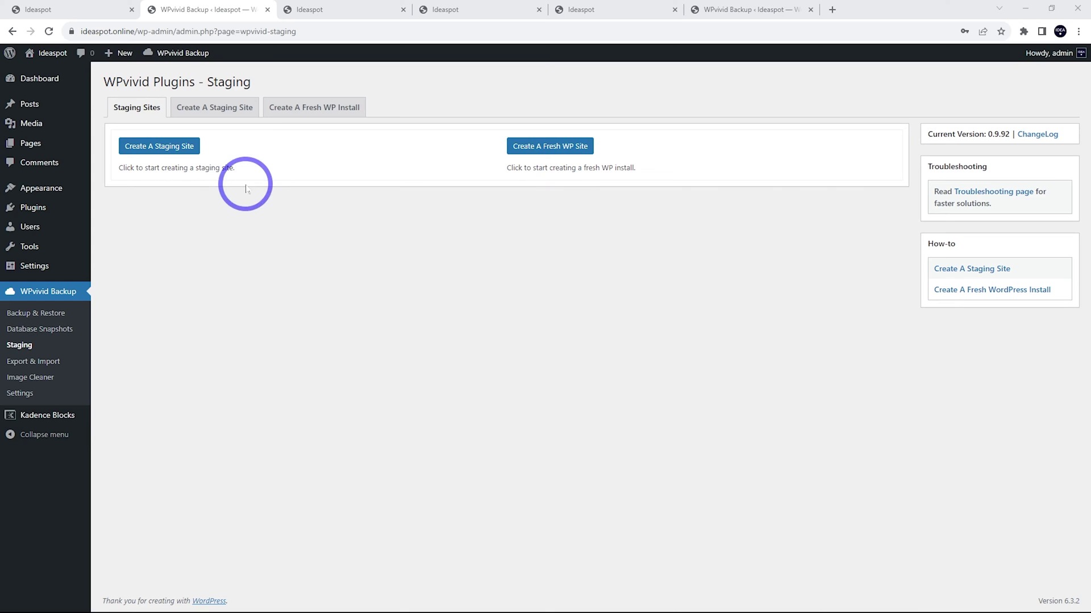
{"action": "left_click", "coordinate": [177, 146]}
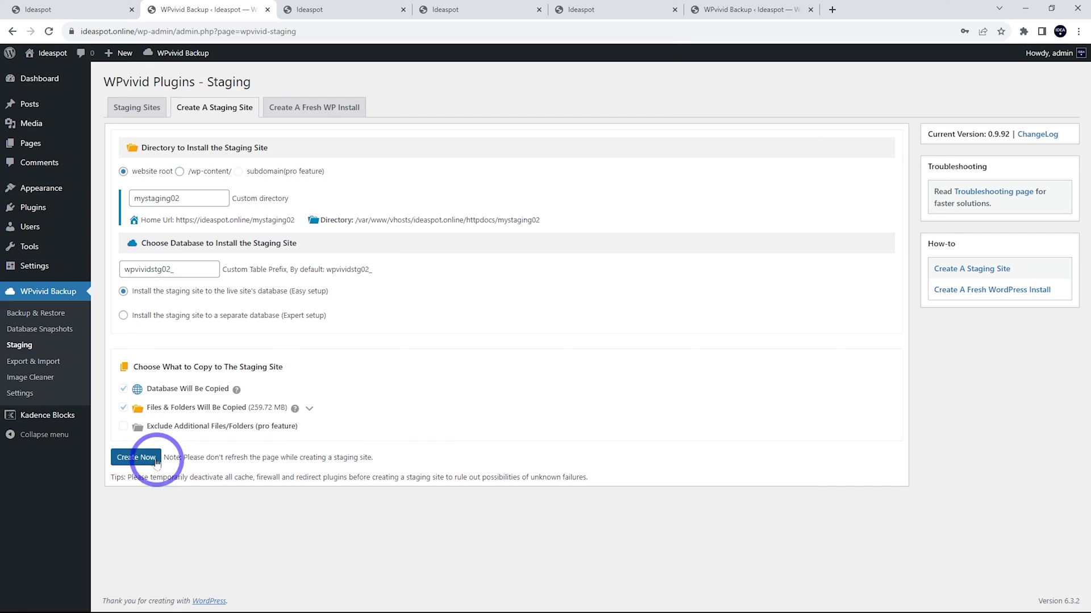
{"action": "left_click", "coordinate": [136, 457]}
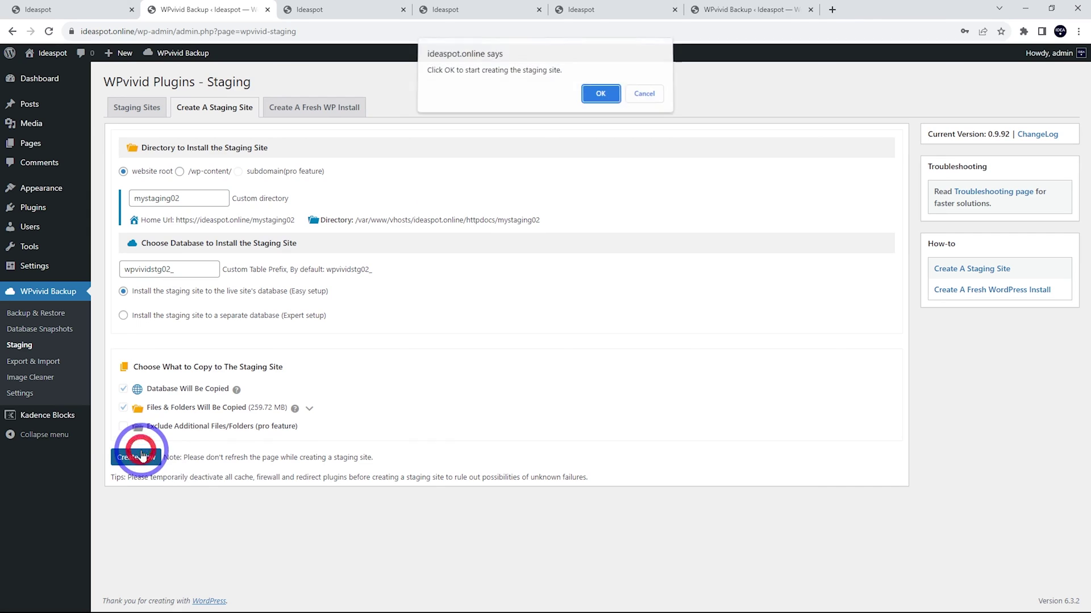
{"action": "left_click", "coordinate": [600, 97]}
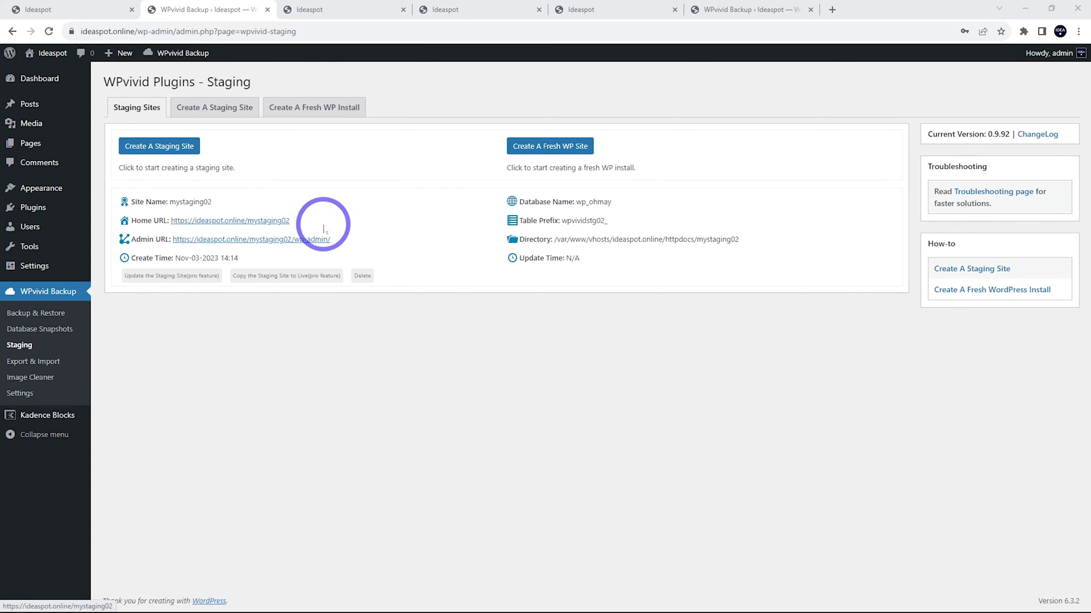
{"action": "right_click", "coordinate": [224, 241]}
- Sign in to mystaging02's admin dashboard in a new tab, then go back to the Staging Sites list
{"action": "left_click", "coordinate": [228, 250]}
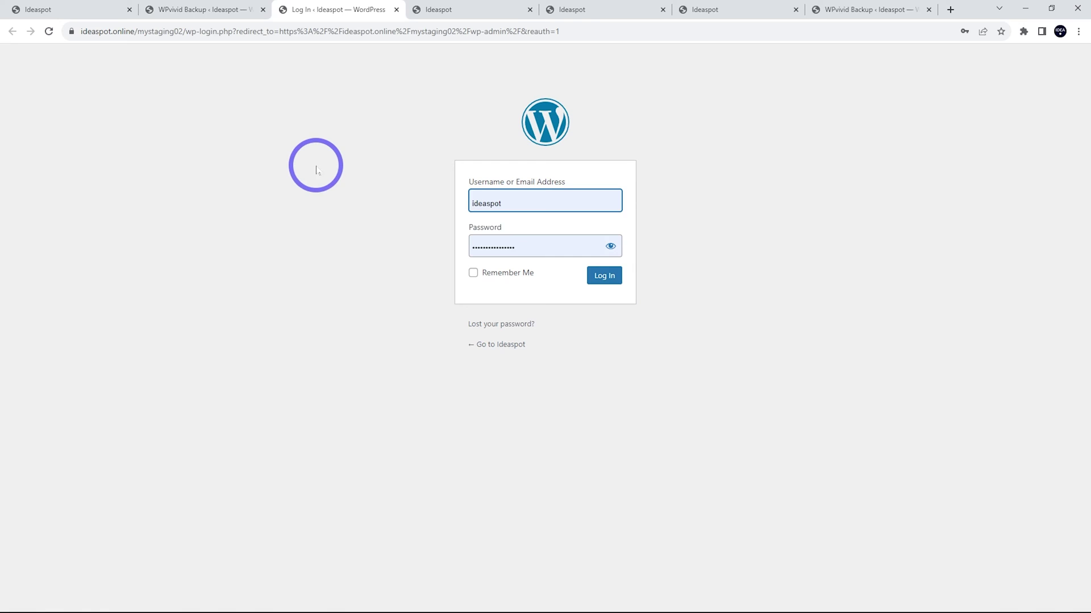
{"action": "left_click", "coordinate": [605, 276]}
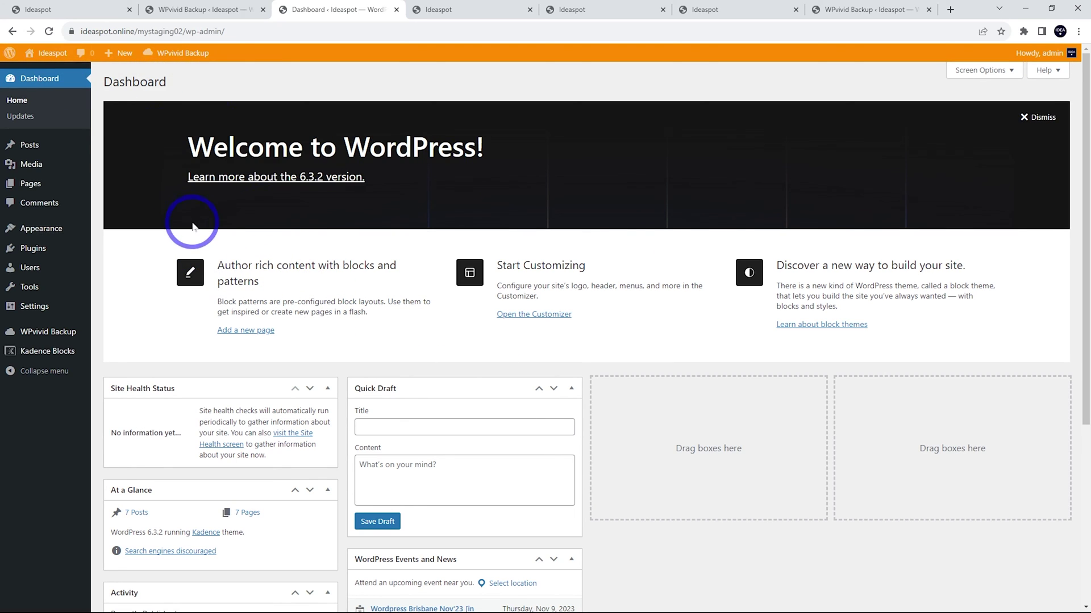
{"action": "left_click", "coordinate": [208, 11]}
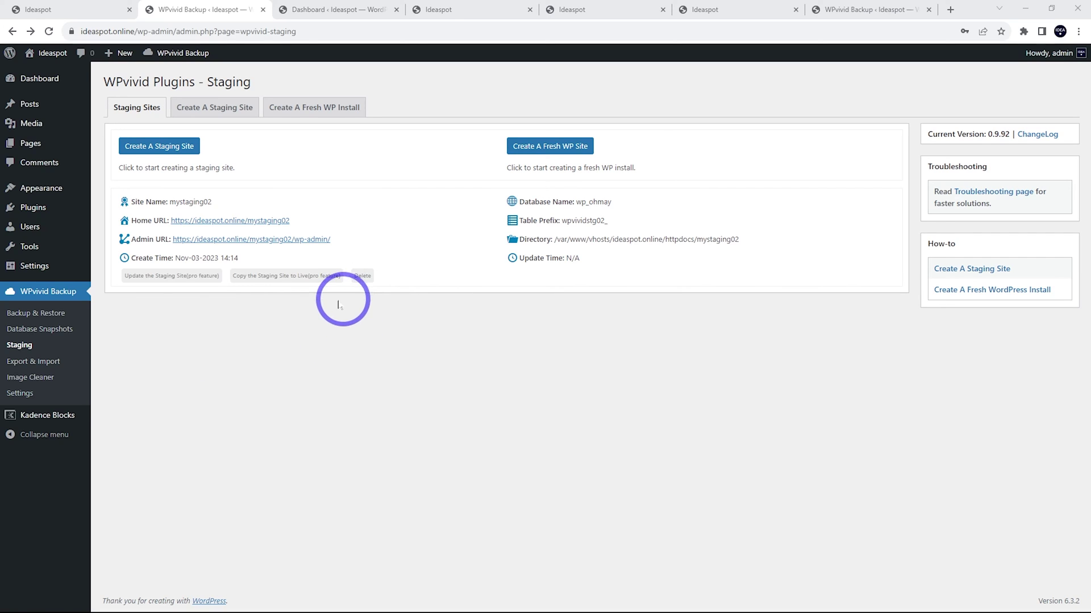
- Show Database Snapshots, scan the media folder with Image Cleaner, view Auto-Migration, then the wordpress.org listing
{"action": "left_click", "coordinate": [50, 332]}
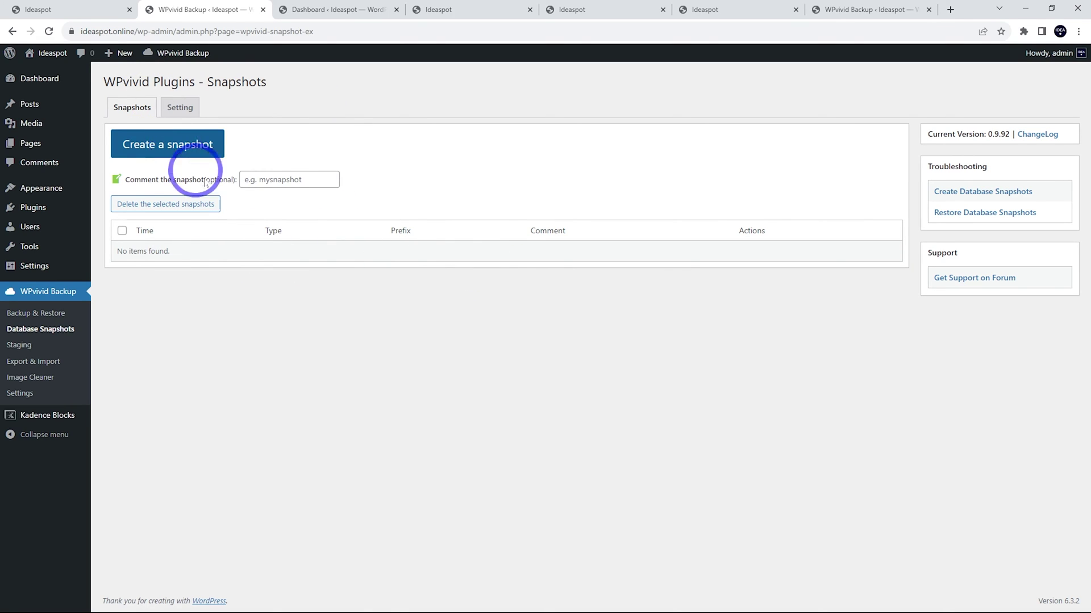
{"action": "left_click", "coordinate": [31, 381]}
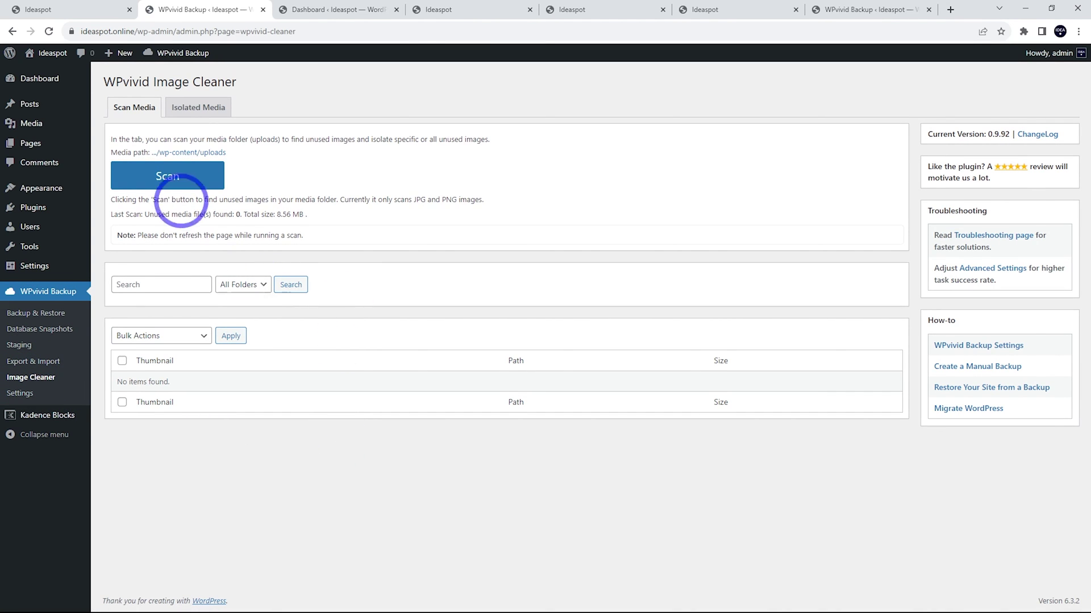
{"action": "left_click", "coordinate": [170, 178]}
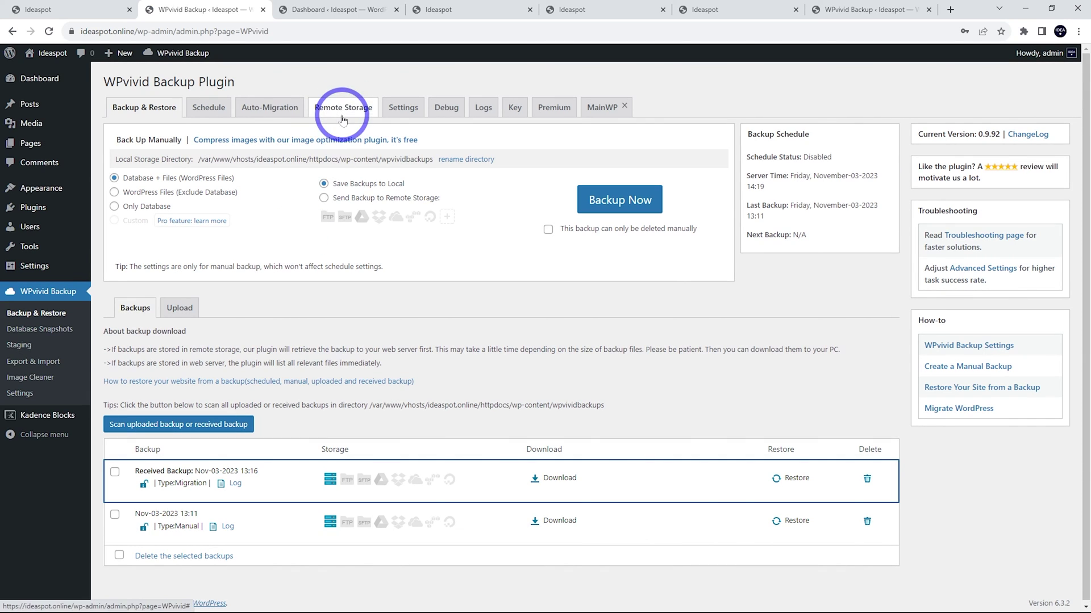
{"action": "left_click", "coordinate": [254, 105]}
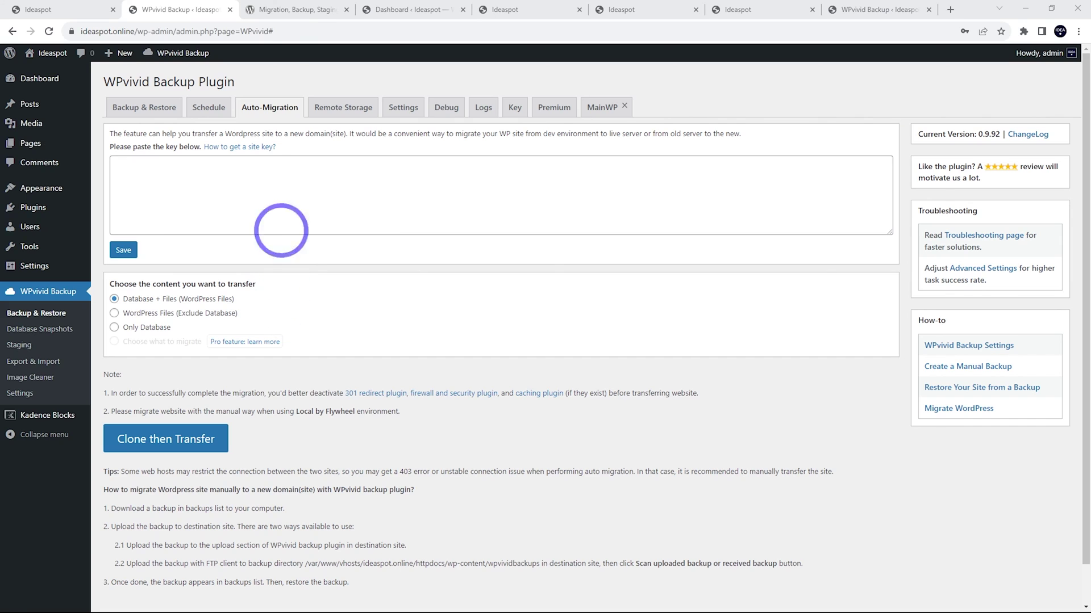
{"action": "left_click", "coordinate": [278, 11]}
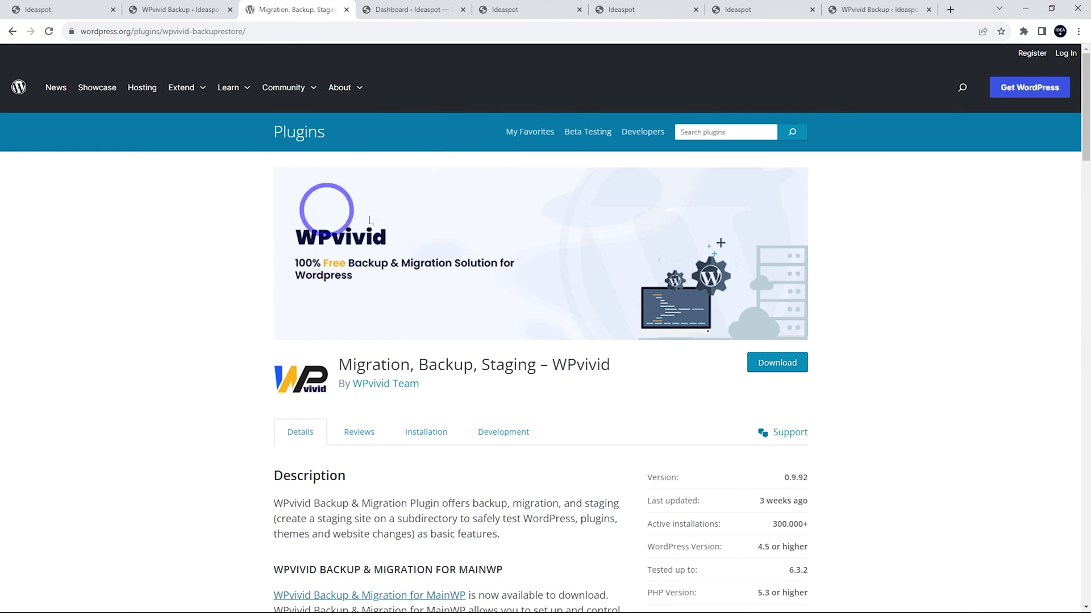
{"action": "scroll", "coordinate": [469, 226], "scroll_direction": "down", "scroll_amount": 5}
{"action": "scroll", "coordinate": [469, 226], "scroll_direction": "down", "scroll_amount": 3}
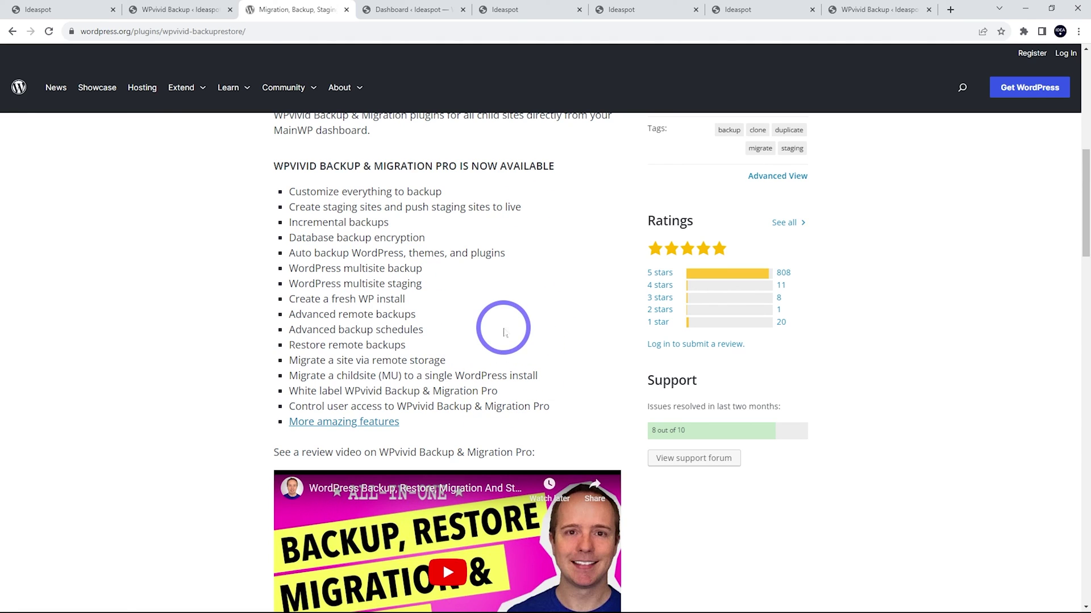
{"action": "scroll", "coordinate": [515, 336], "scroll_direction": "up", "scroll_amount": 7}
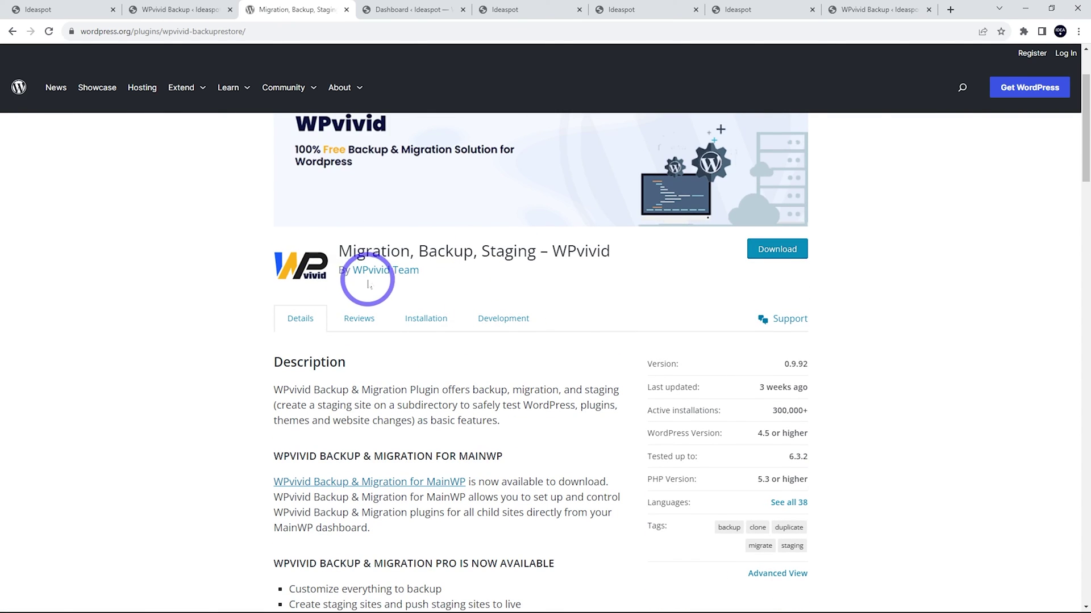
{"action": "scroll", "coordinate": [476, 319], "scroll_direction": "up", "scroll_amount": 2}
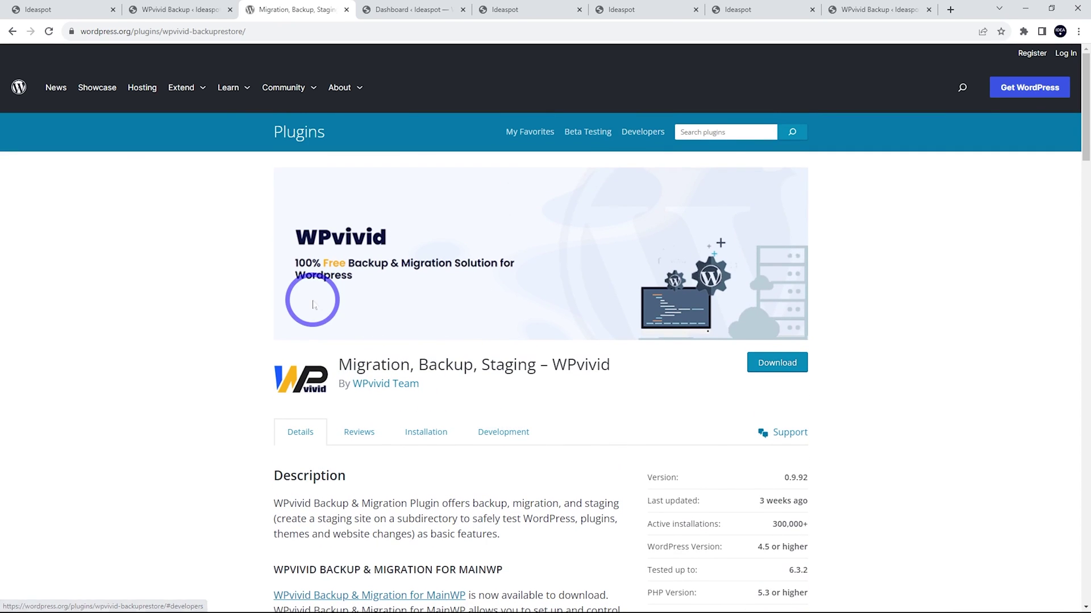